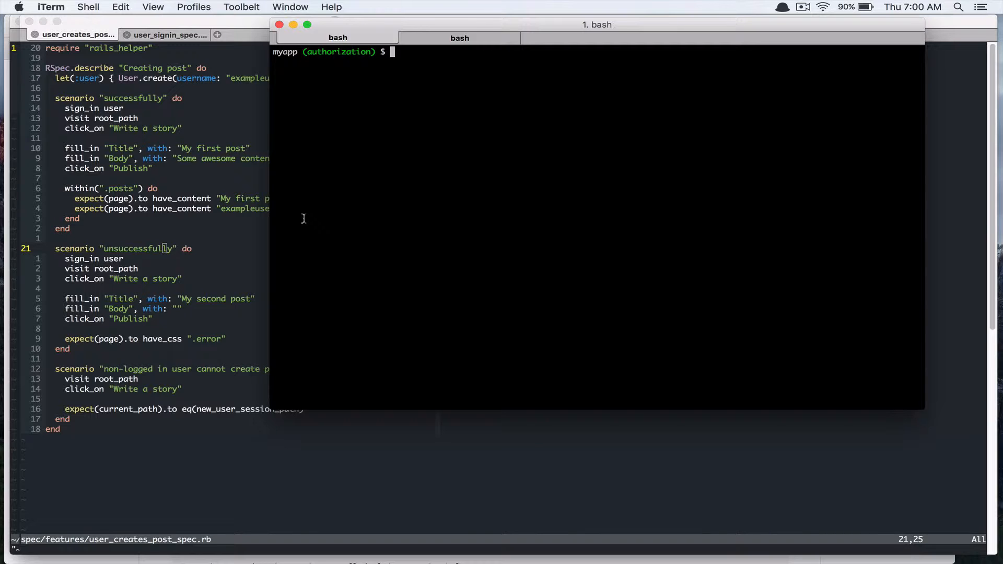
Check user_signin_spec.rb in MacVim, then return to user_creates_post_spec.rb
click(146, 209)
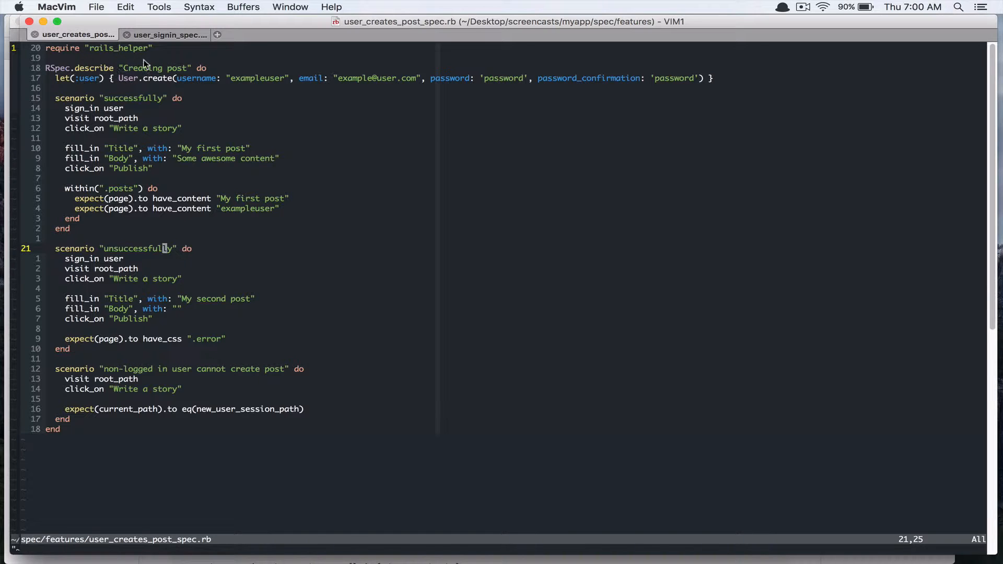
click(161, 36)
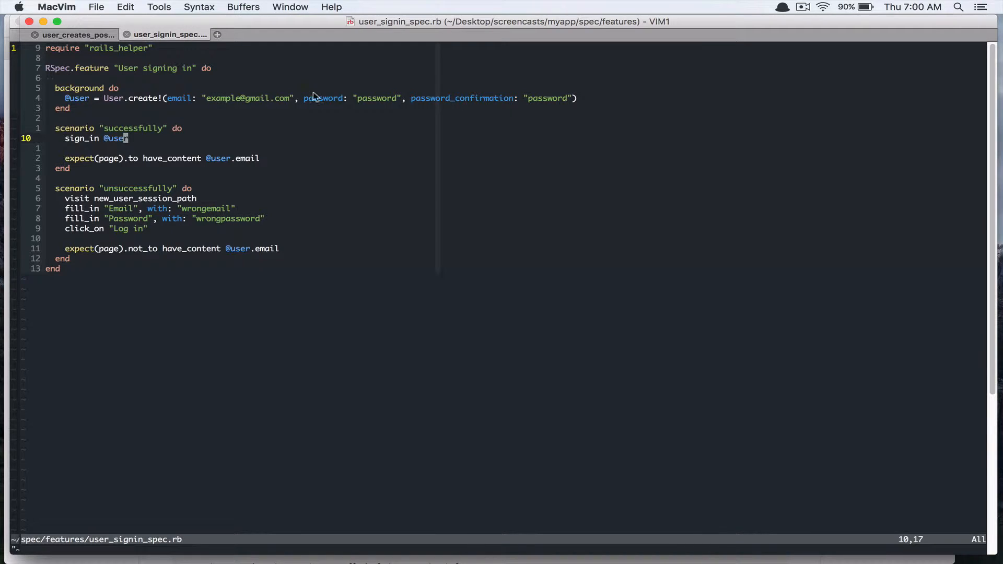
click(79, 35)
mouse_move(66, 48)
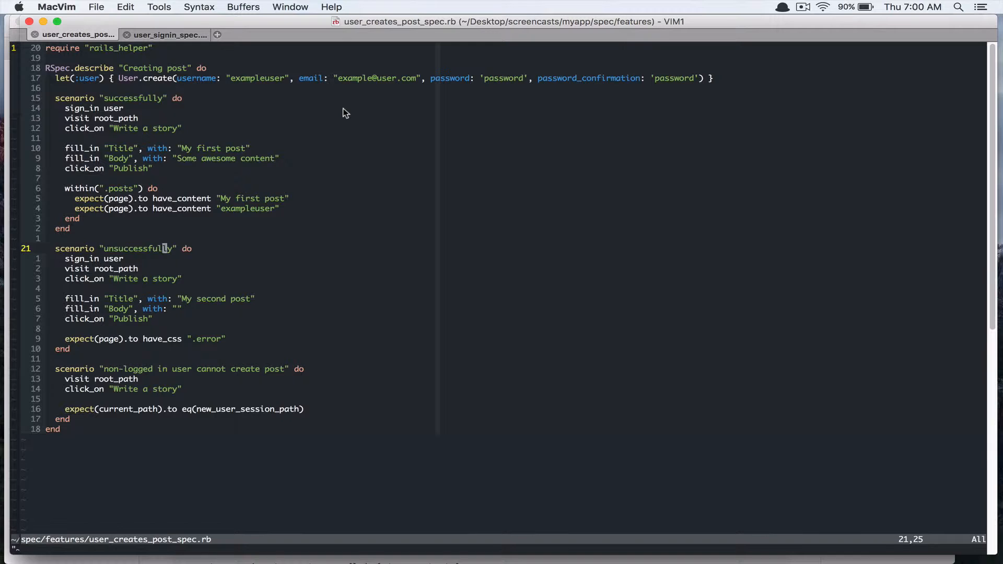
Switch the editor to the Gemfile (:e Gemfile) and move to the capybara line in the test group
key(colon)
key(Escape)
key(h)
text(h:e Gem)
key(Tab)
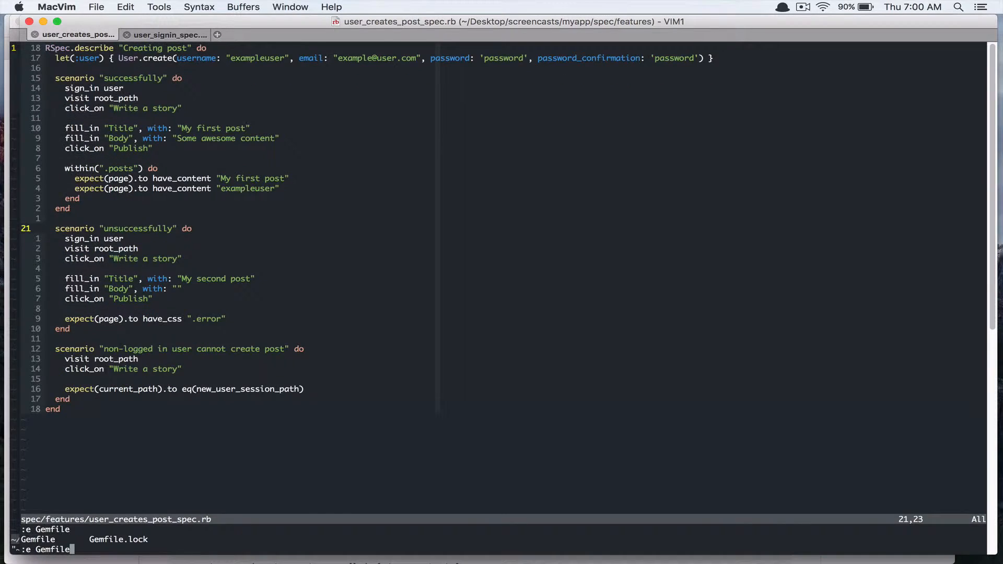
key(Return)
key(j)
key(k)
key(k)
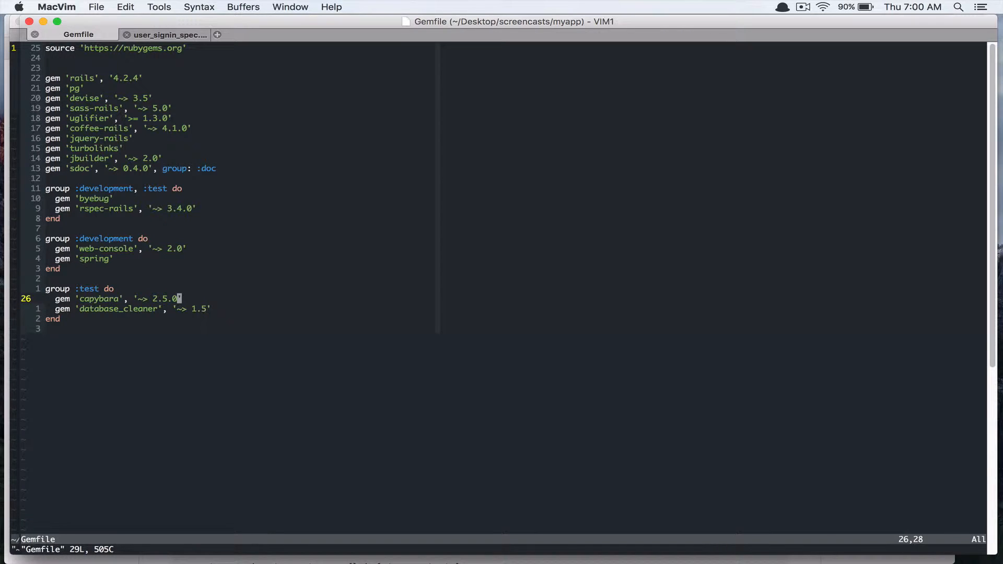
text(jogem ')
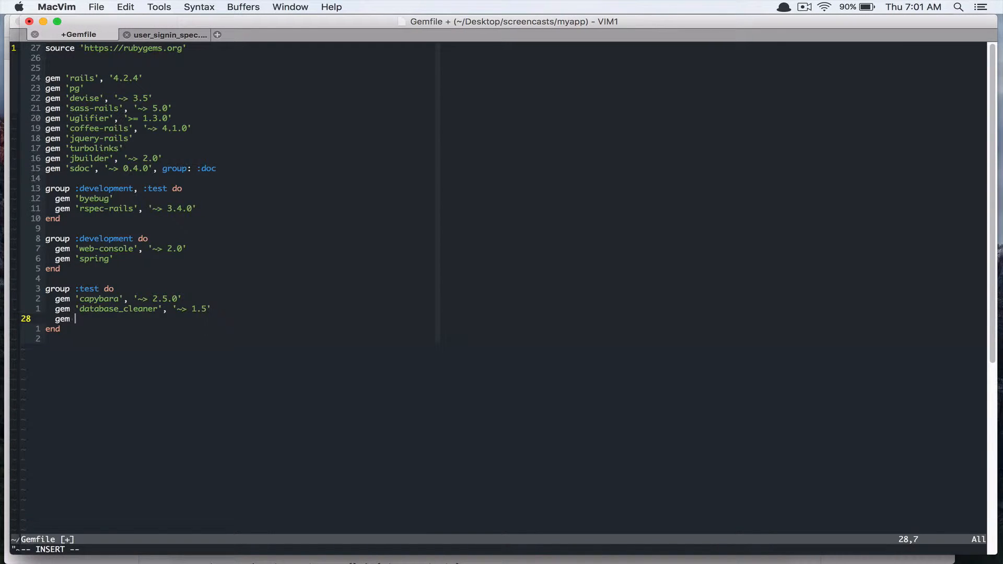
text(fac)
text(ory_)
text(girl_)
text(rial)
Add gem 'factory_girl_rails', '~> 4.5.0' and gem 'faker', '~> 1.6.1' under group :test and save
key(BackSpace)
key(BackSpace)
key(BackSpace)
text(ail)
text(s', '~>)
text(4.5.)
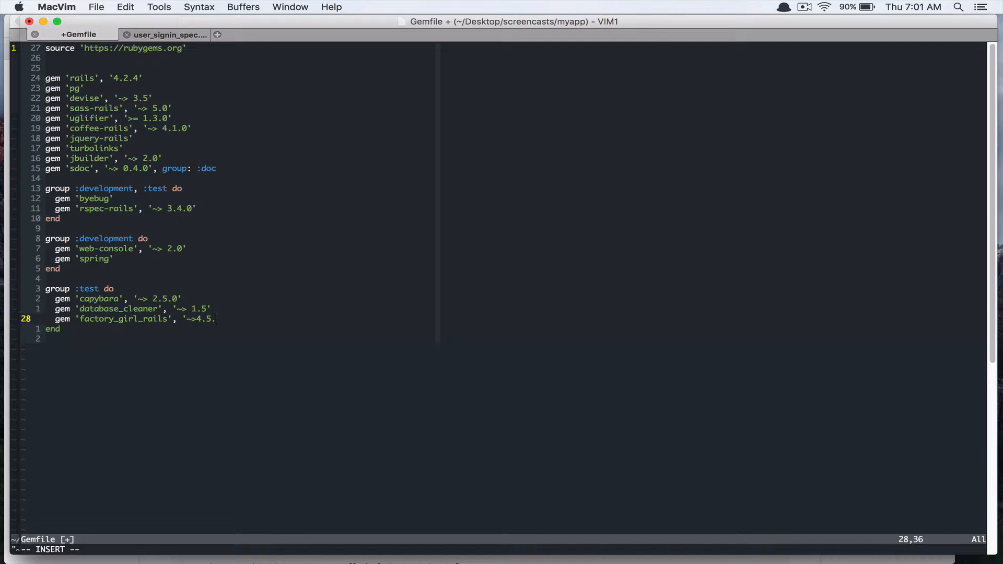
text(0)
key(Left)
key(Left)
key(Left)
key(Left)
key(Left)
key(Left)
key(Escape)
text(:w)
key(Return)
text(ogem 'faker')
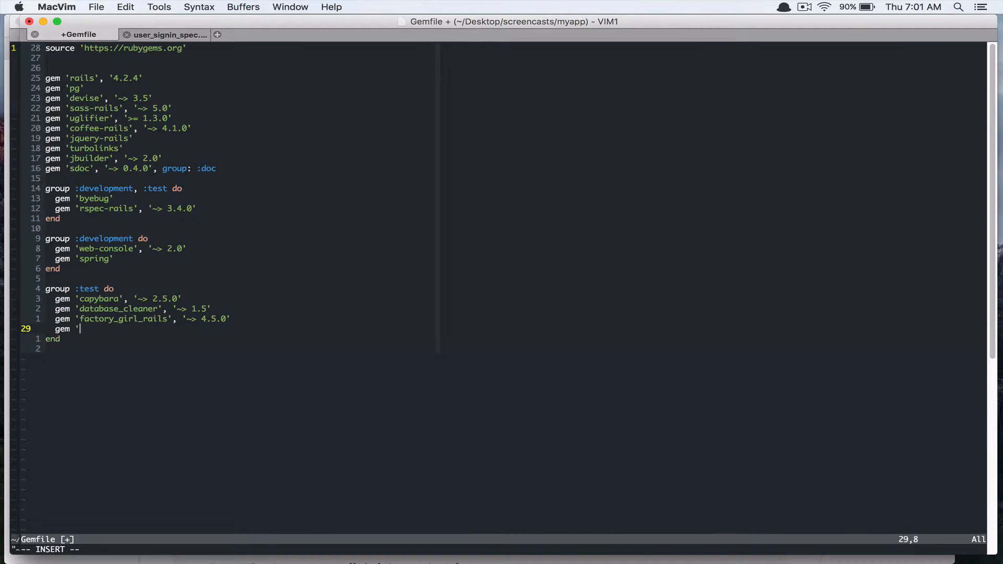
text(, '~> 1.)
text( 6.1')
key(Escape)
text(:w)
key(Return)
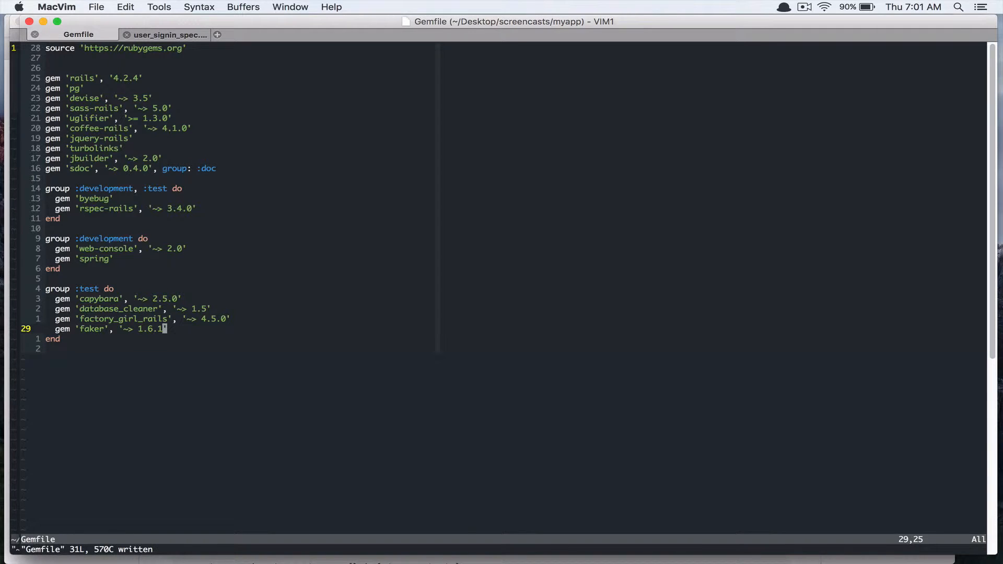
Run bundle in iTerm to install the new gems, clear the output, and return to the Gemfile
key(super+Tab)
key(Tab)
key(shift+Tab)
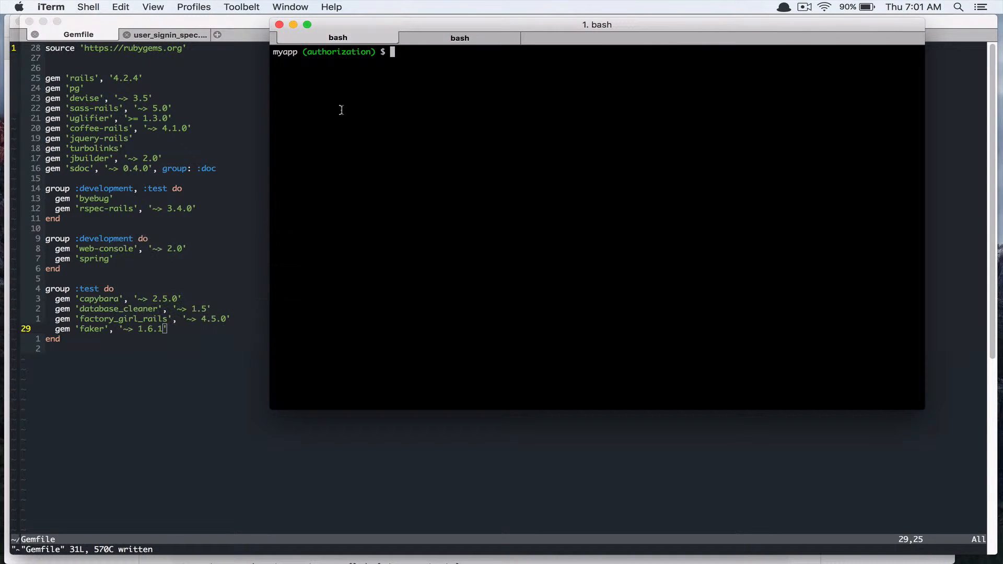
text(bundle)
key(Return)
key(ctrl+l)
click(176, 337)
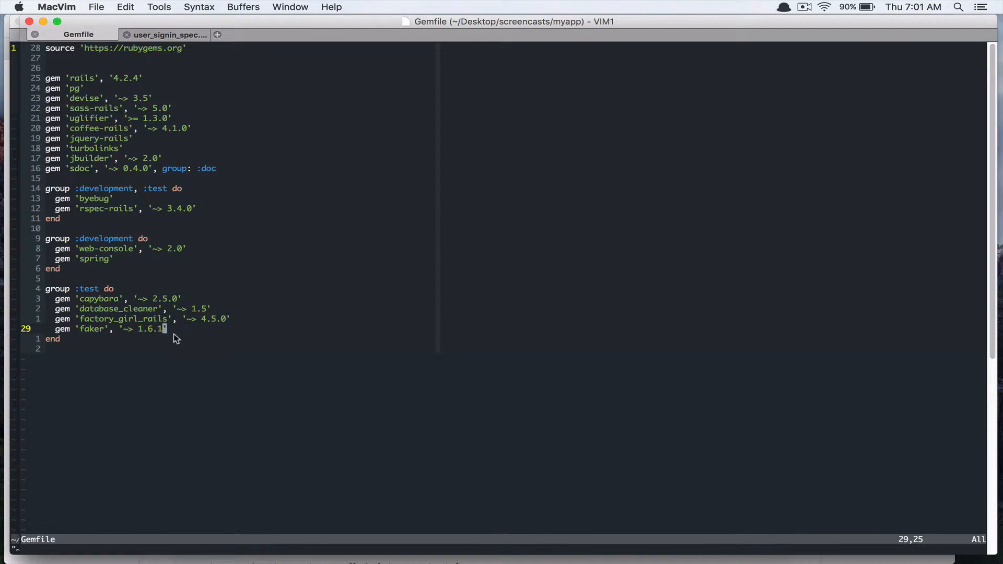
Select the config.include FactoryGirl::Syntax::Methods line in Chrome's factory_girl GETTING_STARTED guide
key(super+Tab)
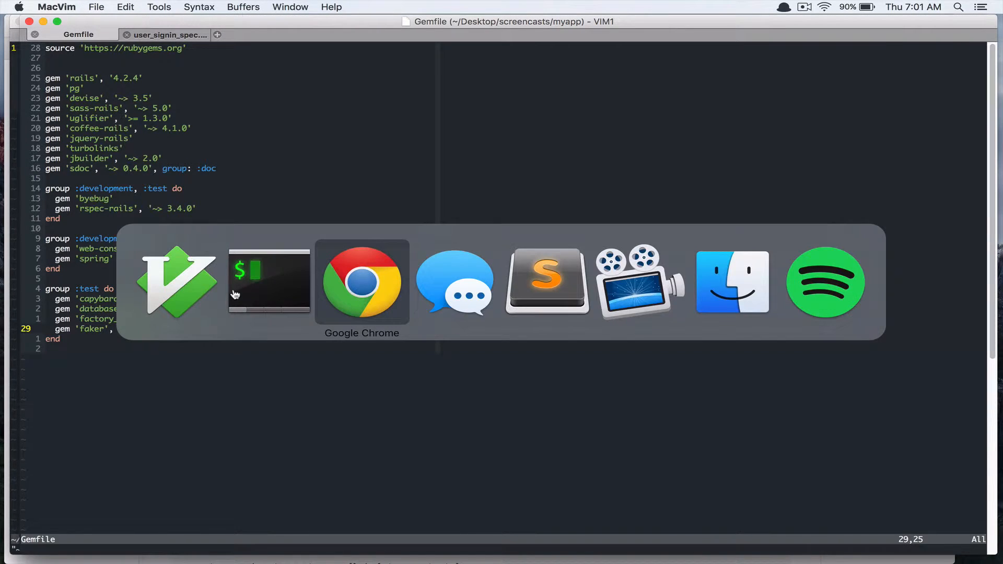
click(259, 29)
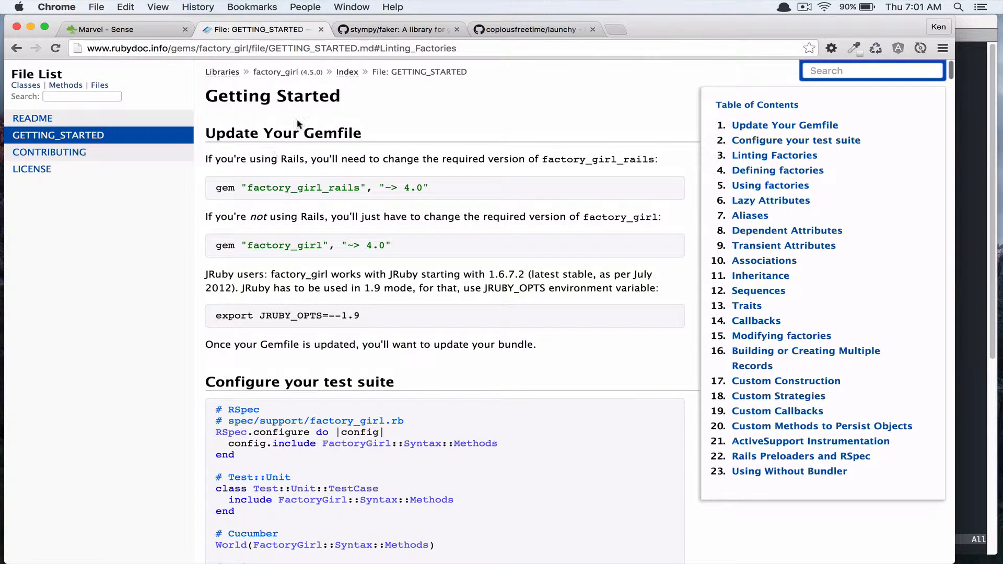
scroll(336, 188, down, 1)
scroll(345, 200, up, 1)
scroll(353, 210, down, 1)
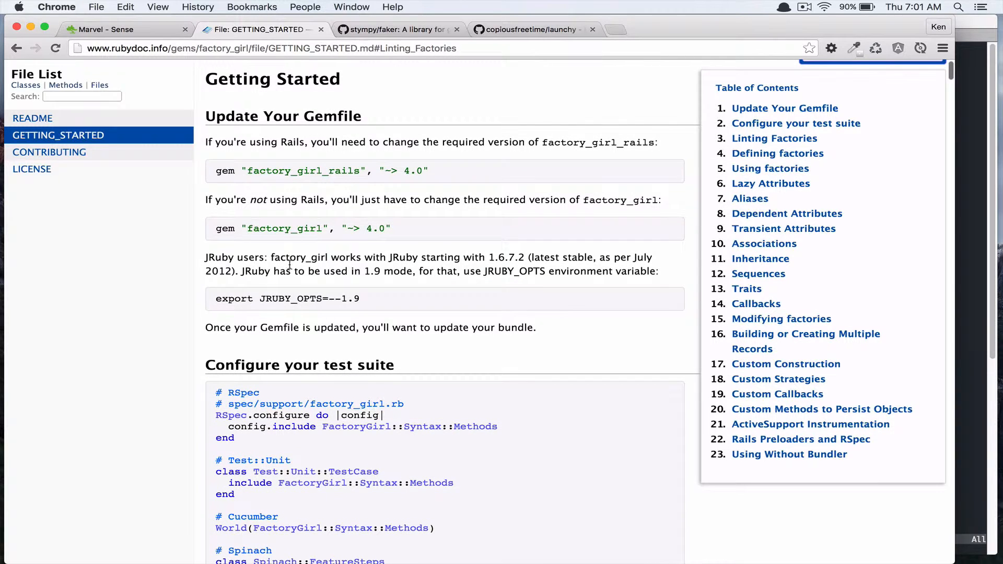
scroll(298, 233, down, 4)
scroll(299, 232, down, 4)
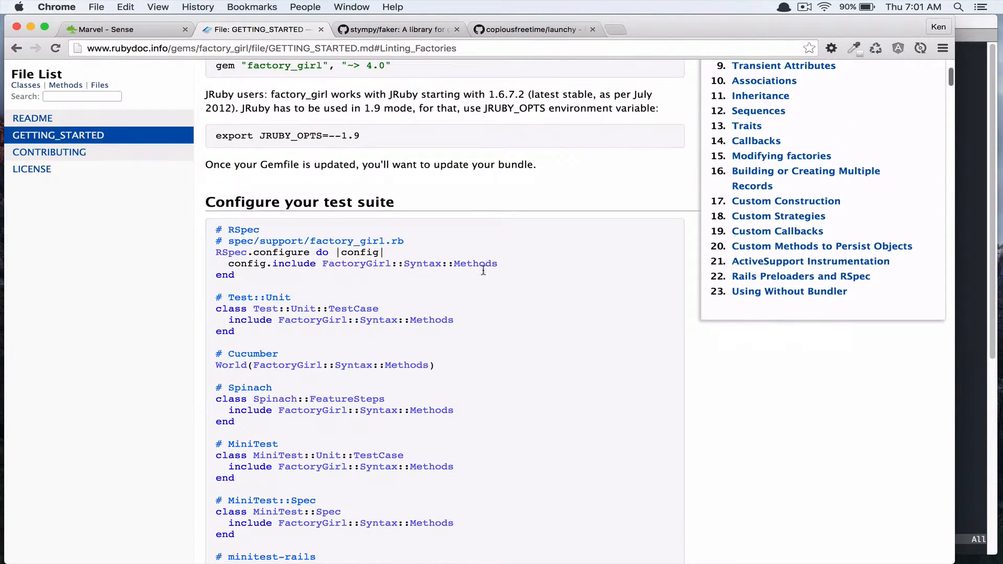
drag(499, 264, 226, 264)
key(super+c)
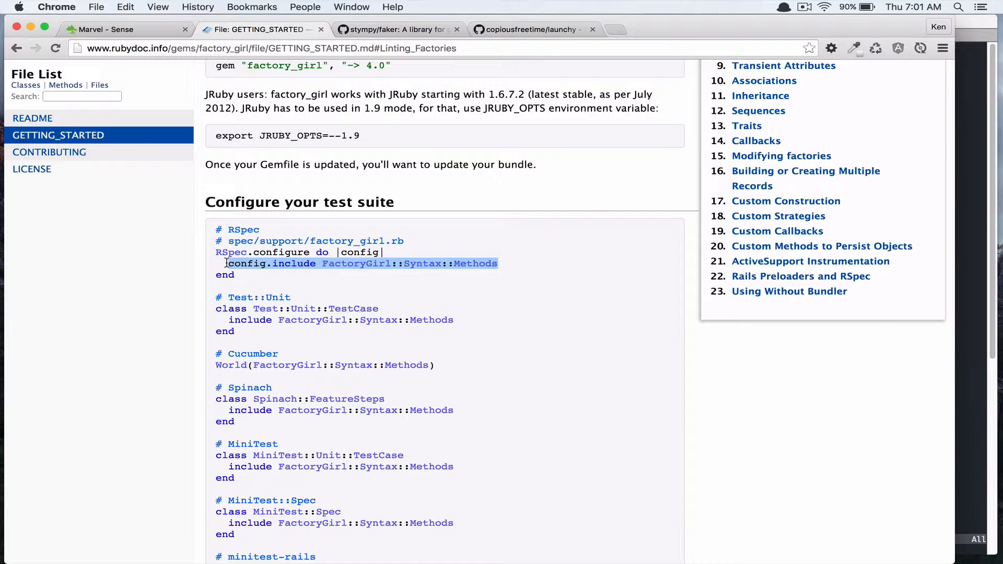
Switch to spec/rails_helper.rb in MacVim and move to the use_transactional_fixtures line
key(super+Tab)
text(:e )
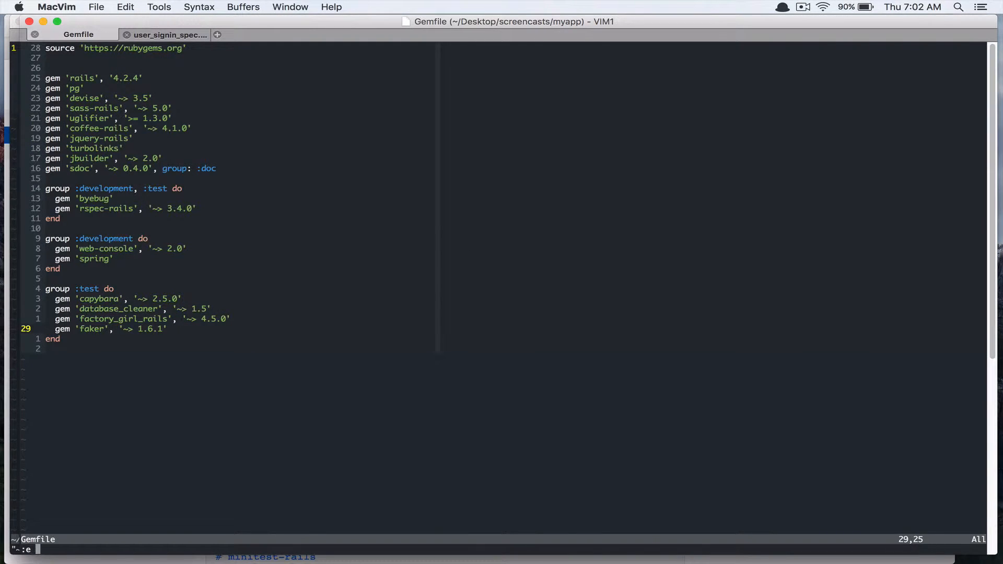
text(spec/ri)
text(ils_helper.rb)
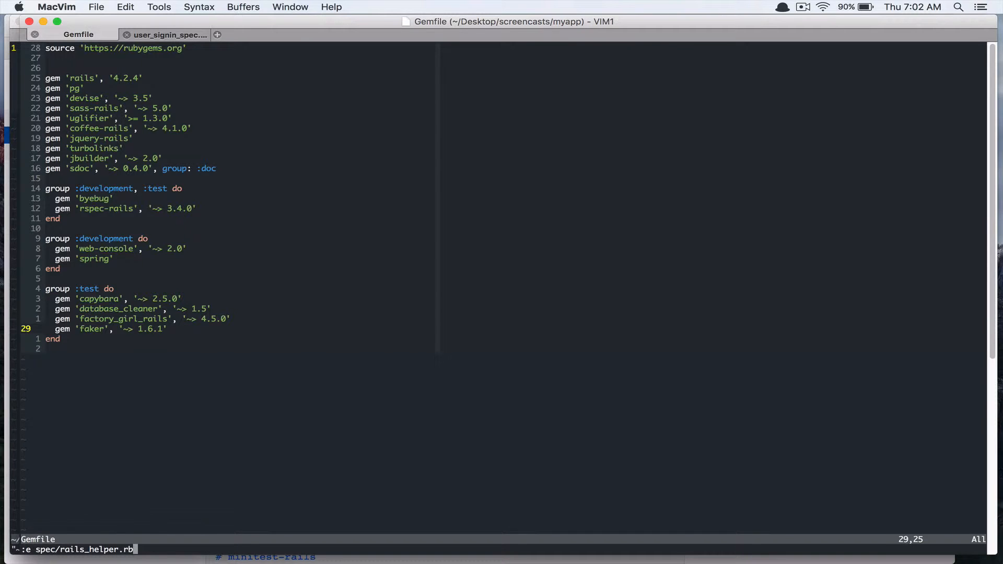
key(Return)
key(ctrl+d)
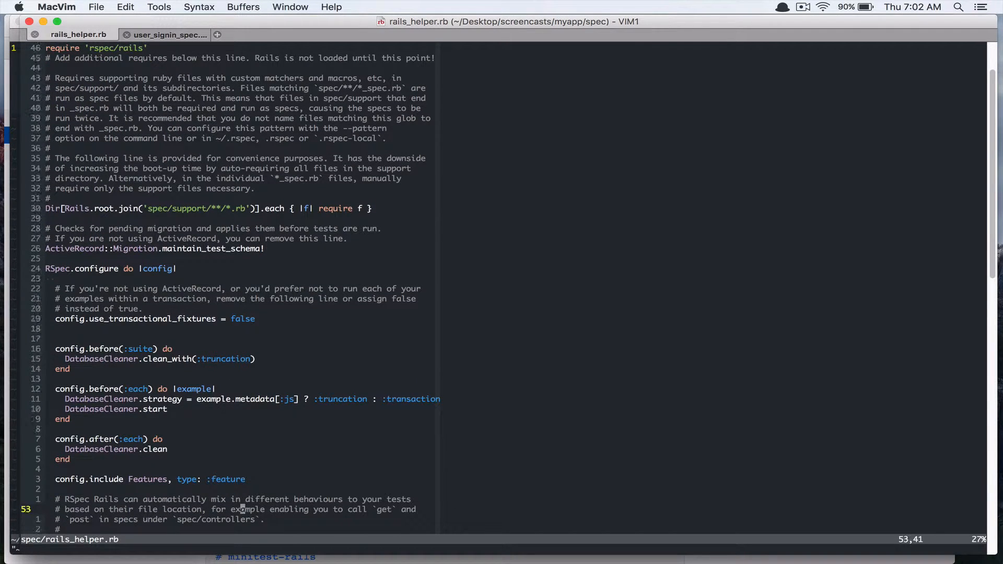
key(braceleft)
key(braceleft)
key(braceleft)
key(k)
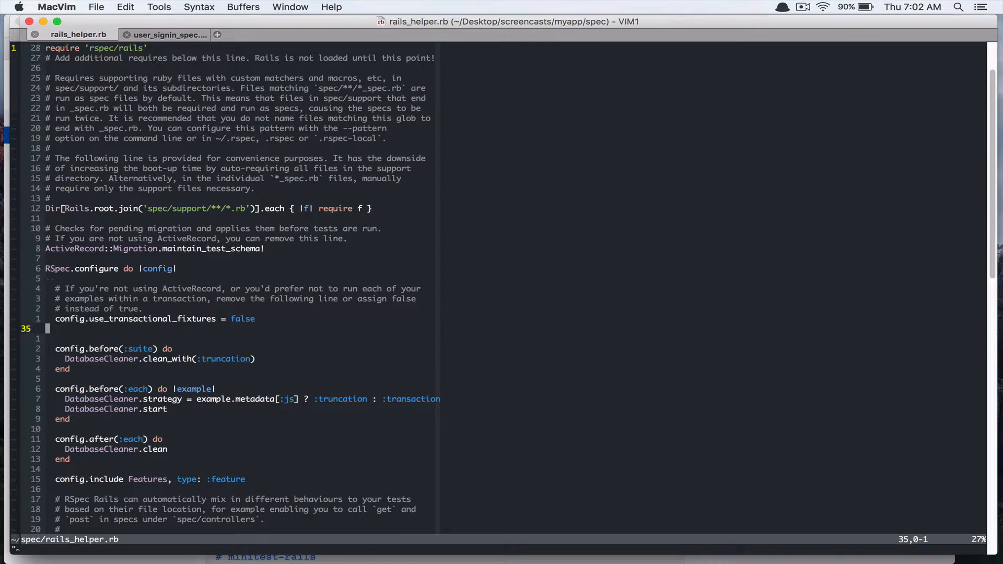
Insert config.include FactoryGirl::Syntax::Methods below the fixtures setting and save rails_helper.rb
key(o)
key(super+v)
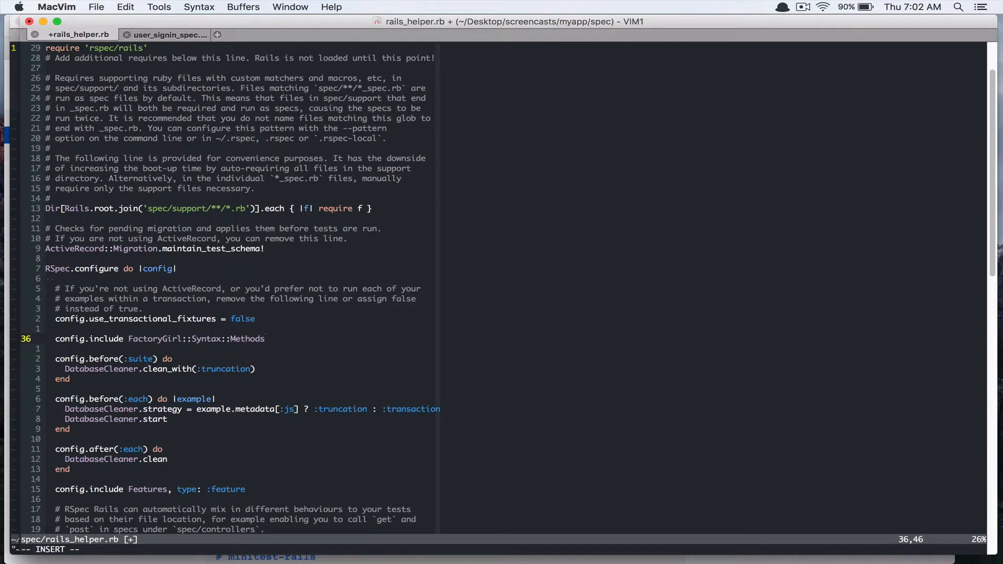
key(BackSpace)
key(BackSpace)
key(Escape)
text(:w)
key(Return)
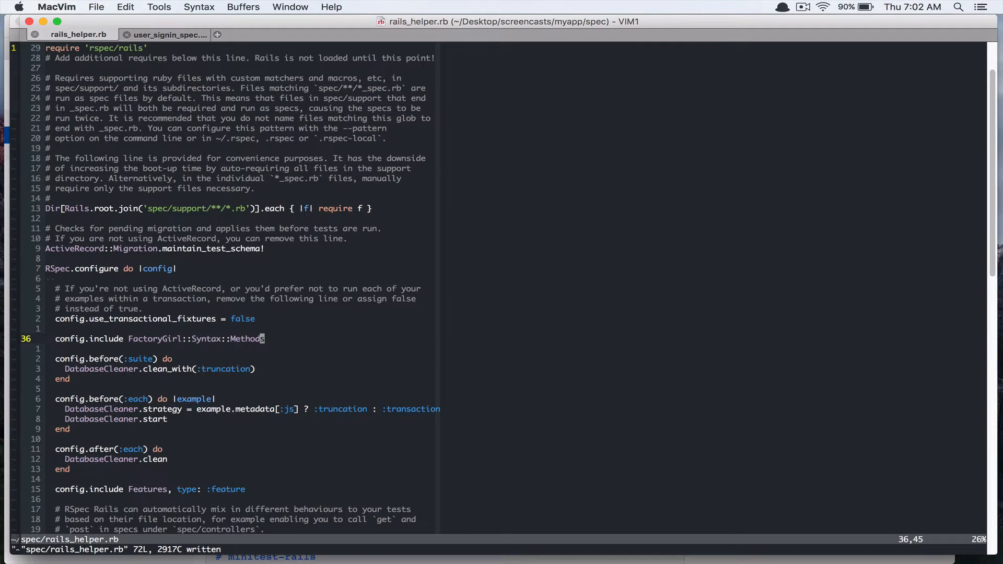
Scroll the factory_girl guide in Chrome past Linting Factories to Defining factories
key(super+Tab)
scroll(335, 379, down, 10)
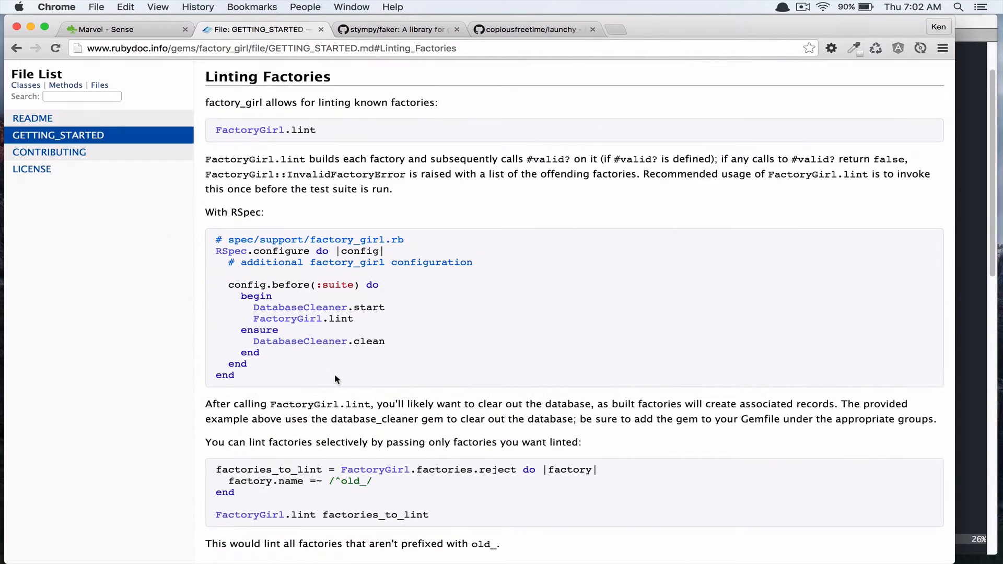
scroll(334, 380, up, 1)
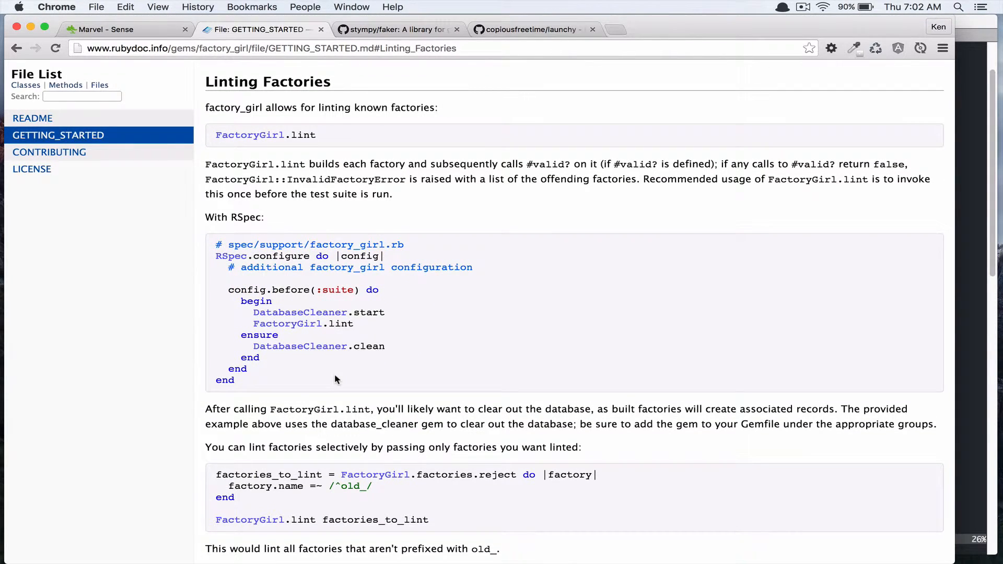
scroll(335, 379, down, 1)
scroll(335, 380, up, 1)
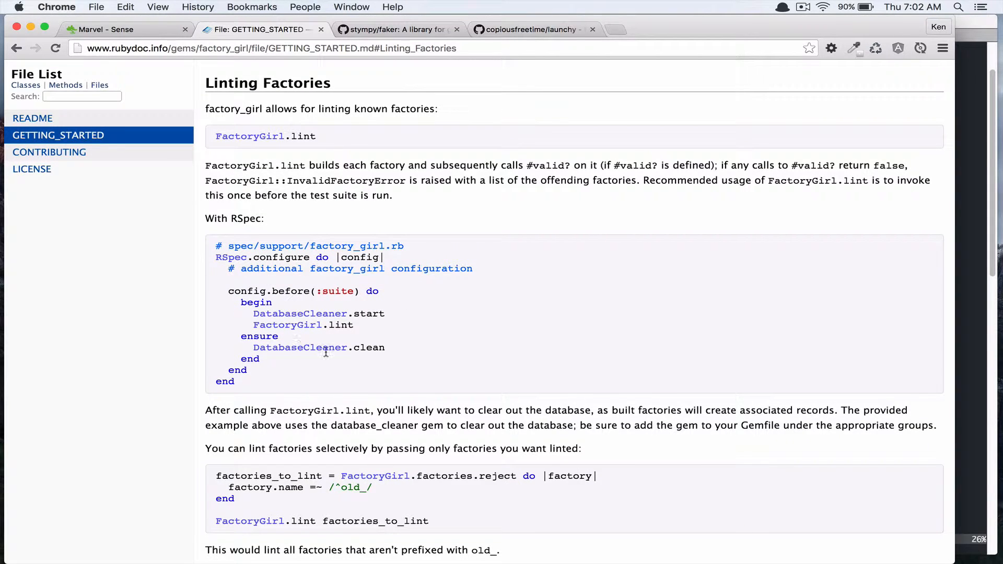
scroll(281, 352, down, 1)
scroll(280, 352, down, 1)
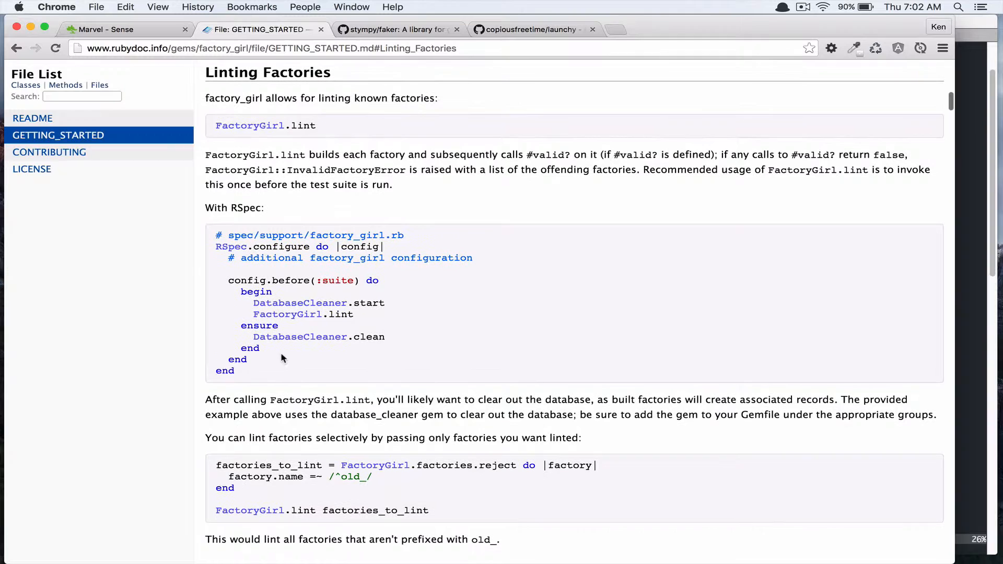
scroll(233, 308, down, 3)
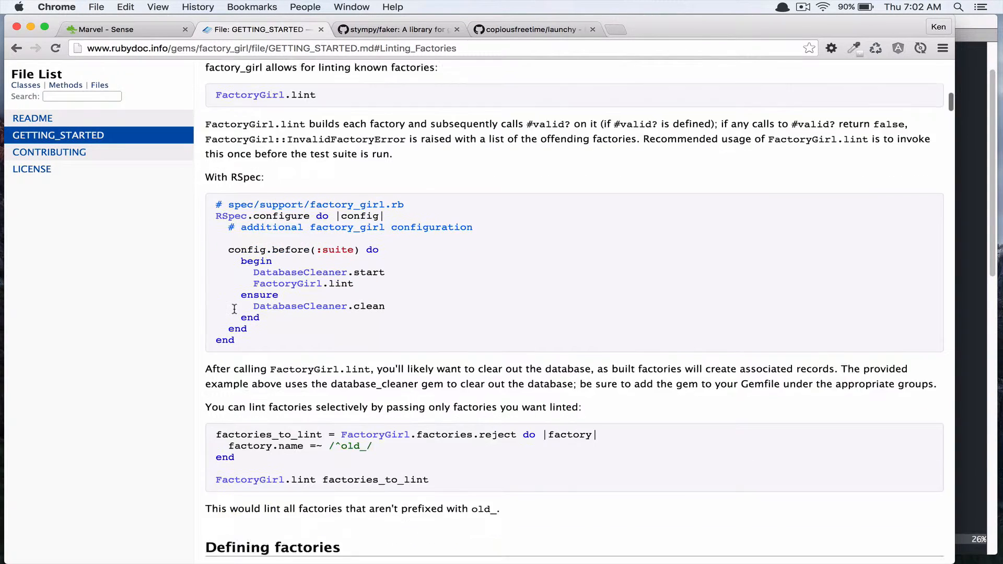
scroll(232, 307, down, 4)
scroll(232, 307, down, 3)
scroll(233, 307, down, 3)
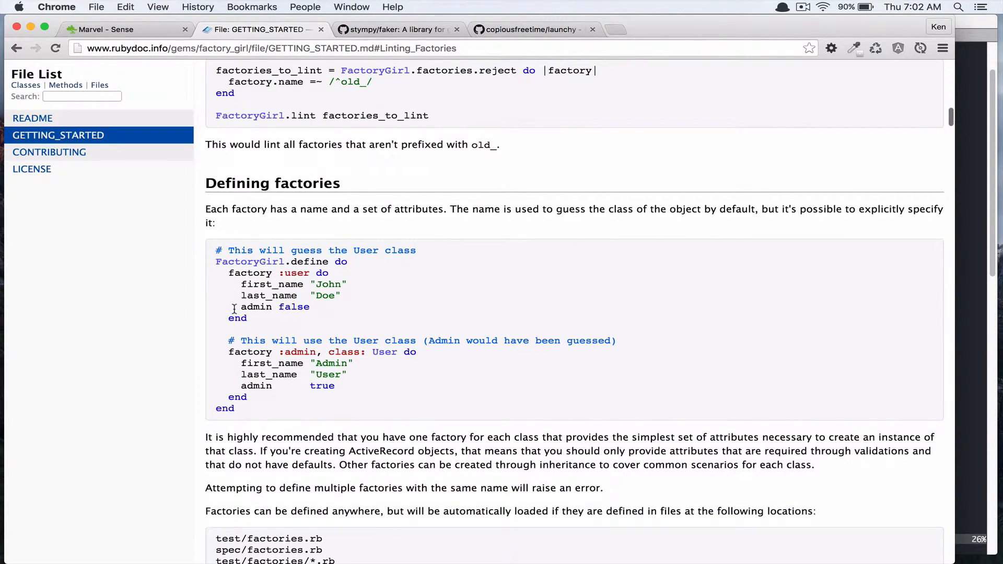
scroll(233, 308, down, 1)
scroll(233, 310, down, 1)
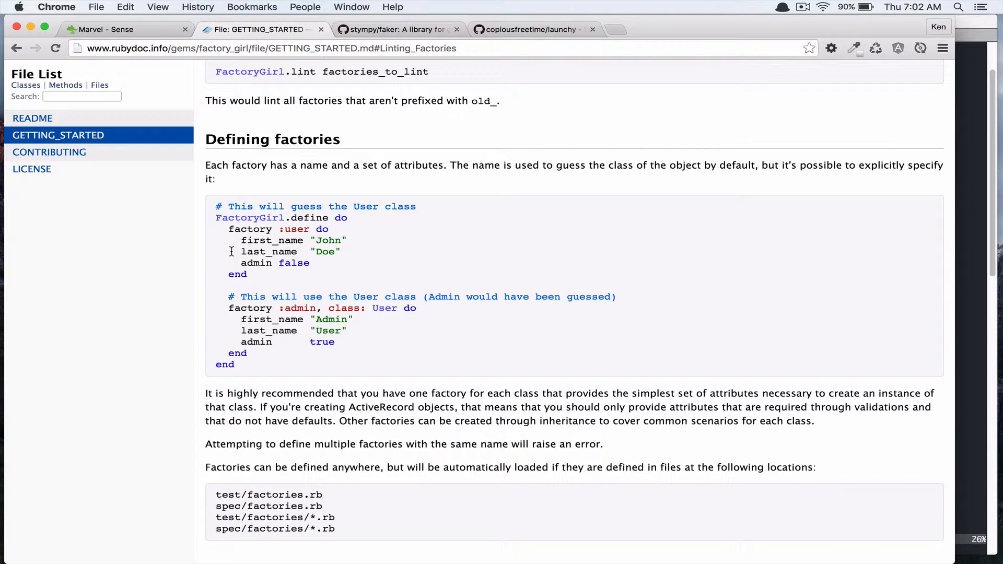
Create spec/factories with :!mkdir and edit a new spec/factories/users.rb
key(super+Tab)
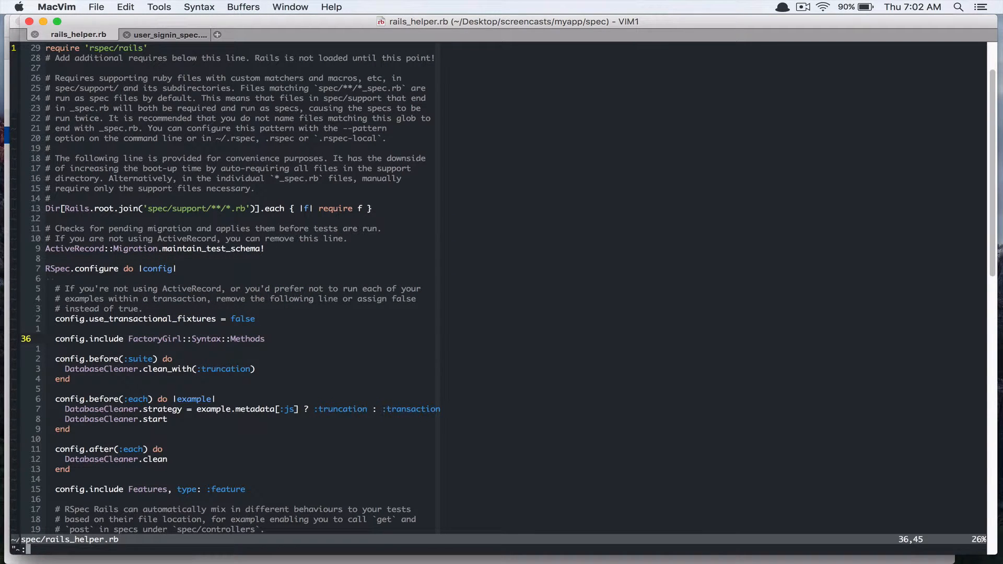
text(!mkd)
text(ir spec/)
text(facto)
text(ries)
key(Return)
key(Return)
text(:)
text(e )
text(spec/factories/)
text(users.rb)
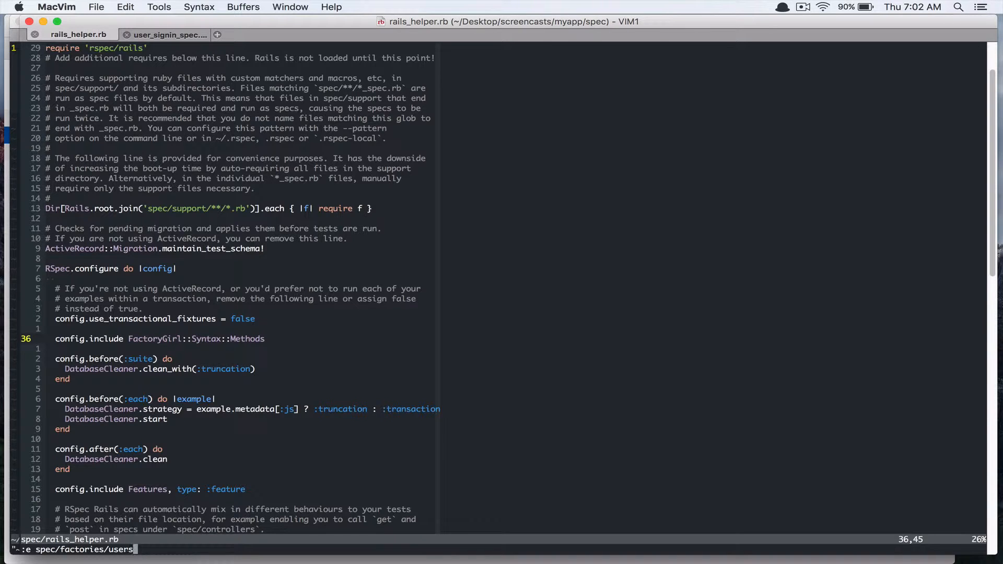
key(Return)
Copy the guide's user factory example (first_name John, last_name Doe, admin false) from Chrome
key(super+Tab)
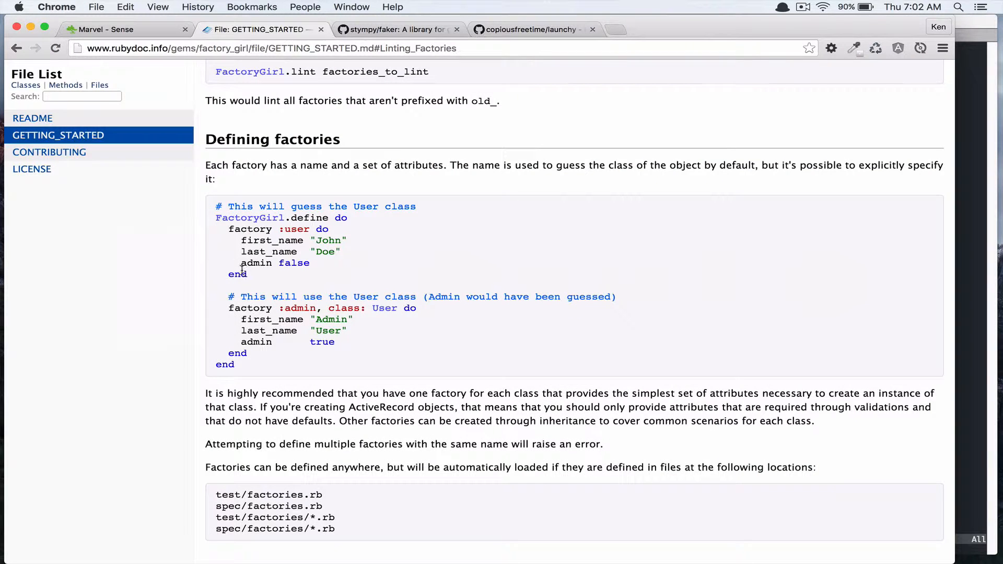
drag(247, 276, 209, 218)
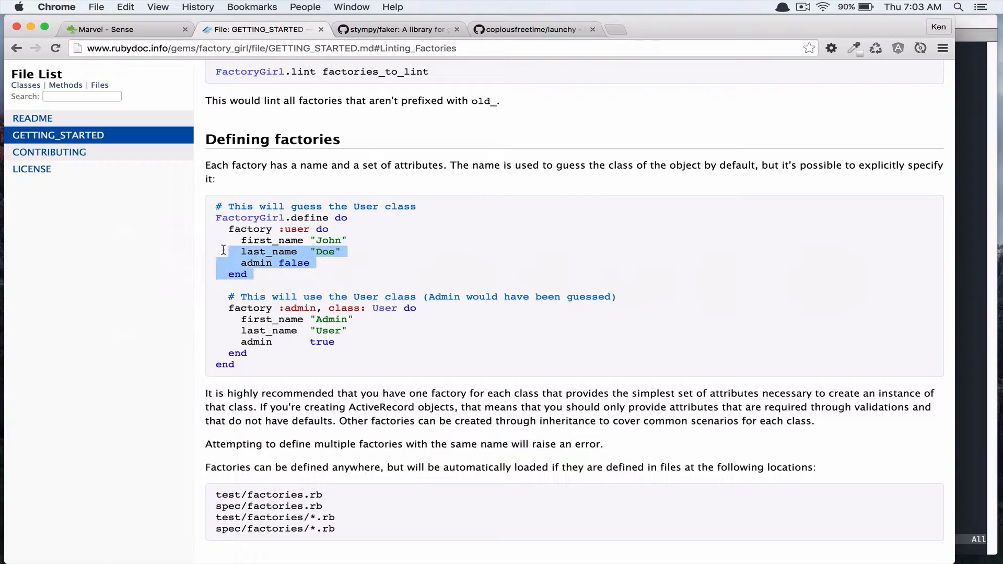
key(super+c)
key(super+Tab)
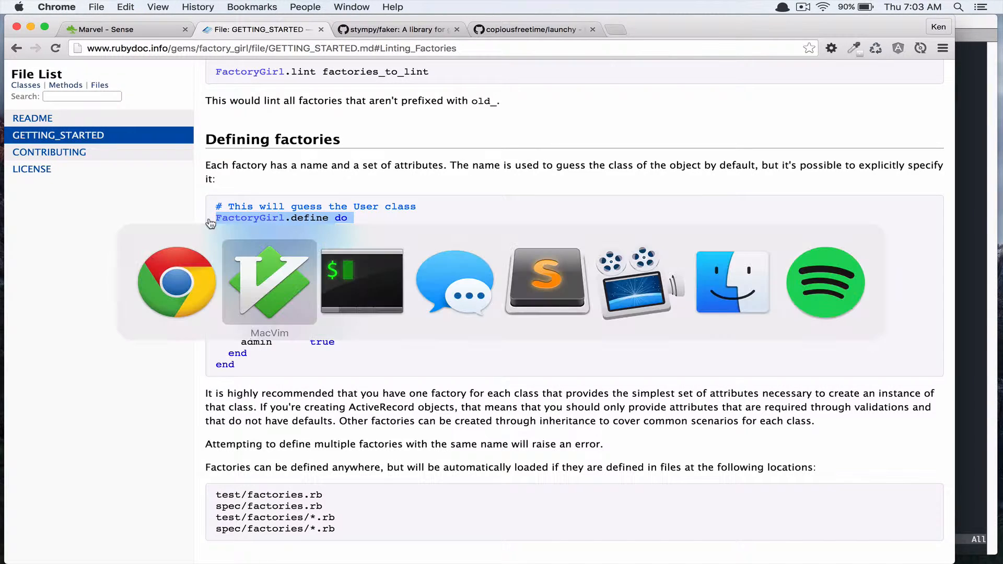
Paste the user factory definition into users.rb and save the file
key(i)
key(super+v)
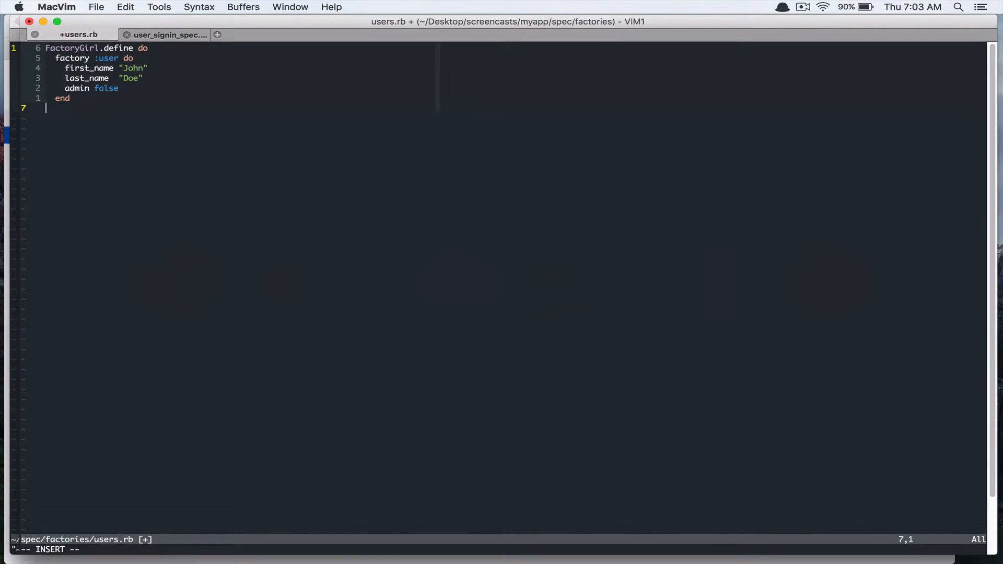
text(end)
key(Escape)
text(:w)
key(Return)
key(k)
key(k)
key(k)
key(k)
key(k)
Move the cursor to the start of John on the first_name line
key(l)
key(l)
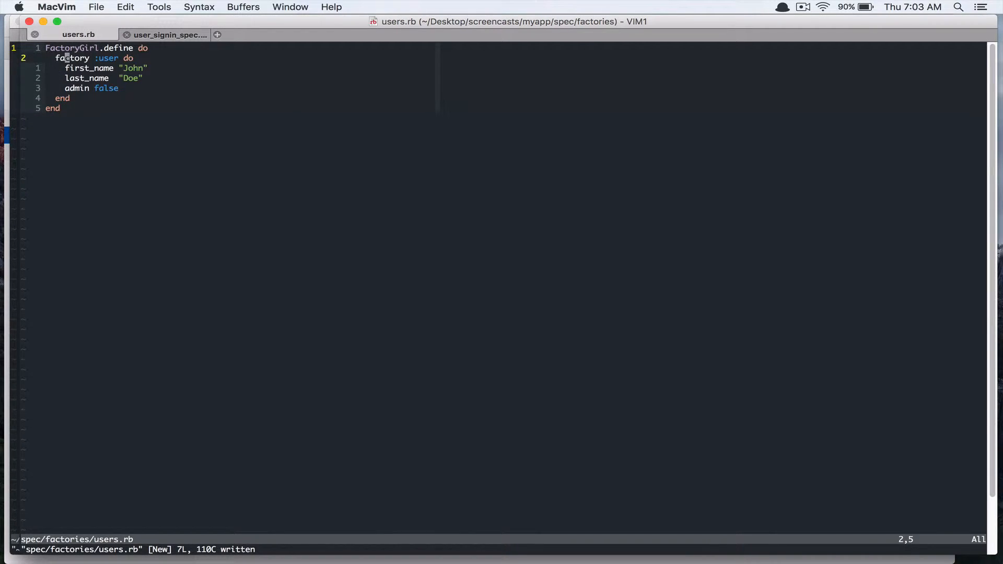
key(l)
key(l)
key(l)
key(l)
key(l)
key(l)
key(l)
key(j)
key(l)
key(l)
key(l)
key(l)
key(l)
key(l)
key(l)
key(l)
key(h)
key(h)
key(h)
key(h)
key(h)
text(3ddO)
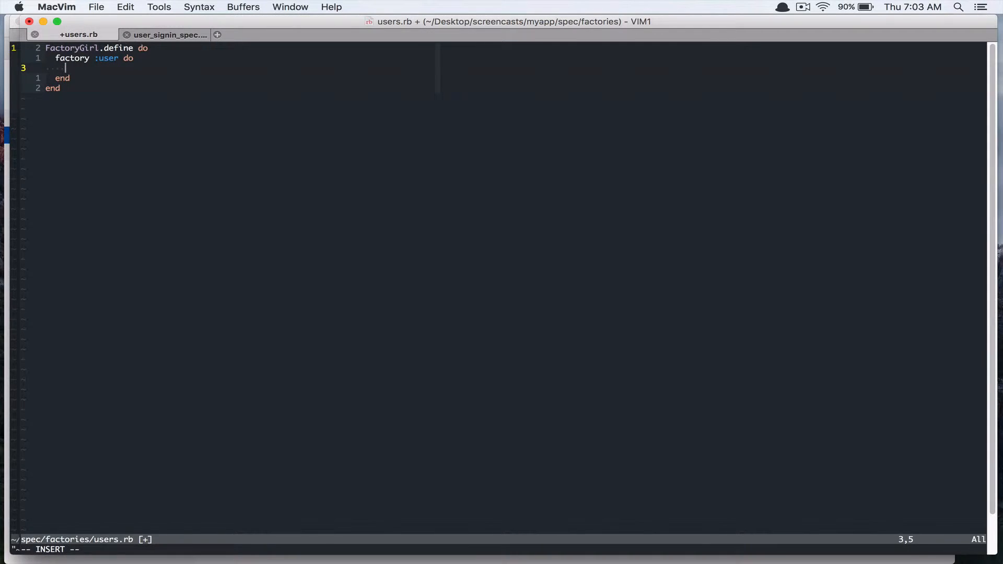
text(username)
text(')
text(e)
text(xampleuse)
text(r')
key(Return)
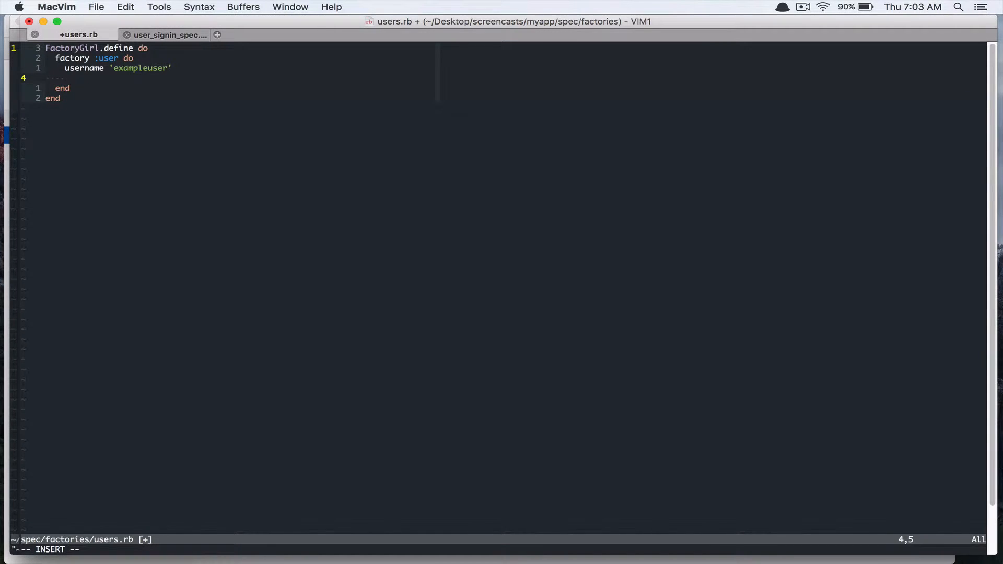
text(email:)
key(BackSpace)
key(BackSpace)
key(BackSpace)
text(')
text(exampleuse)
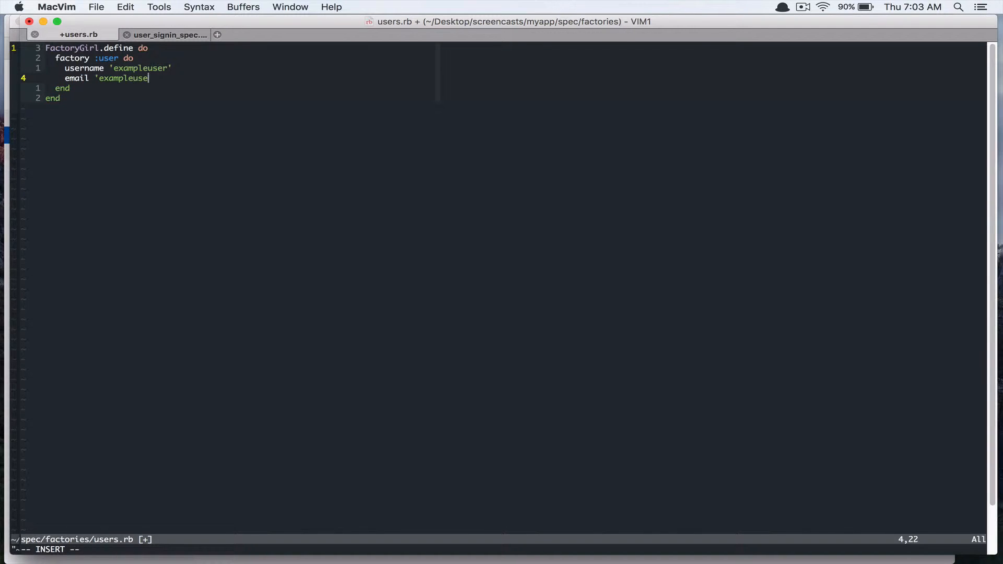
text(r@gmail.)
text(com',)
key(BackSpace)
key(Return)
text(pass)
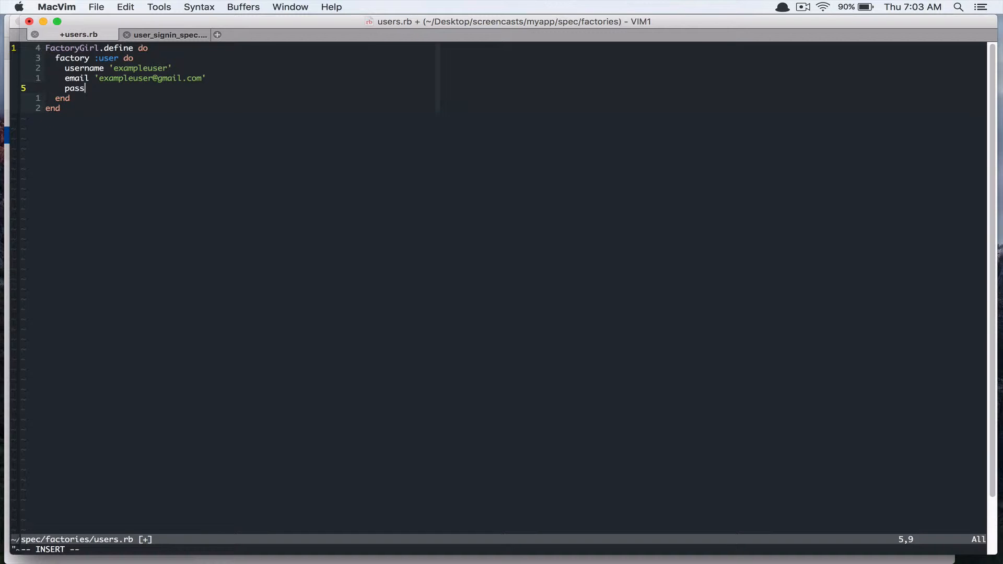
text(word'p)
text(assword')
key(BackSpace)
key(Escape)
text(:w)
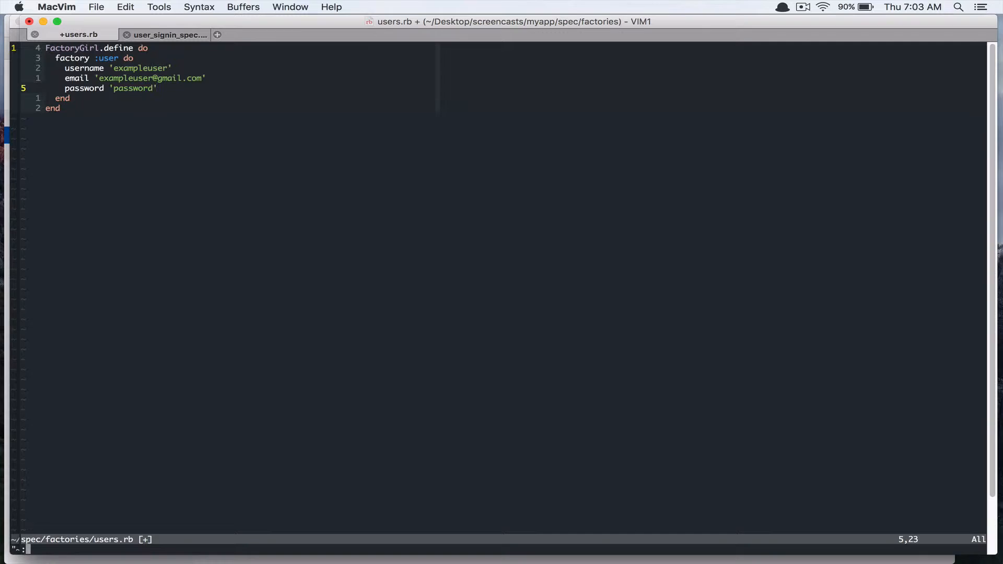
key(Return)
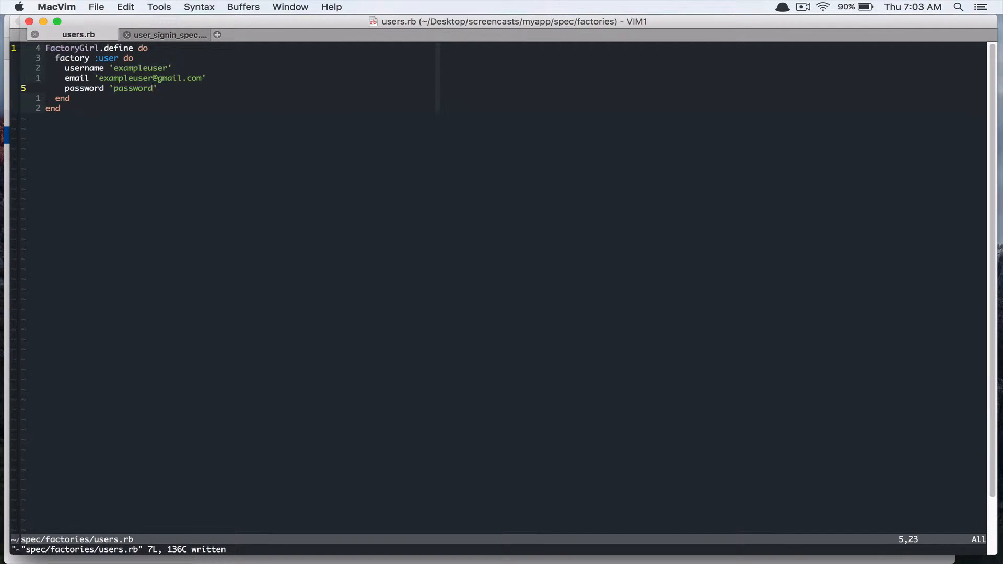
Start an editor command to bring up another file
key(colon)
key(Escape)
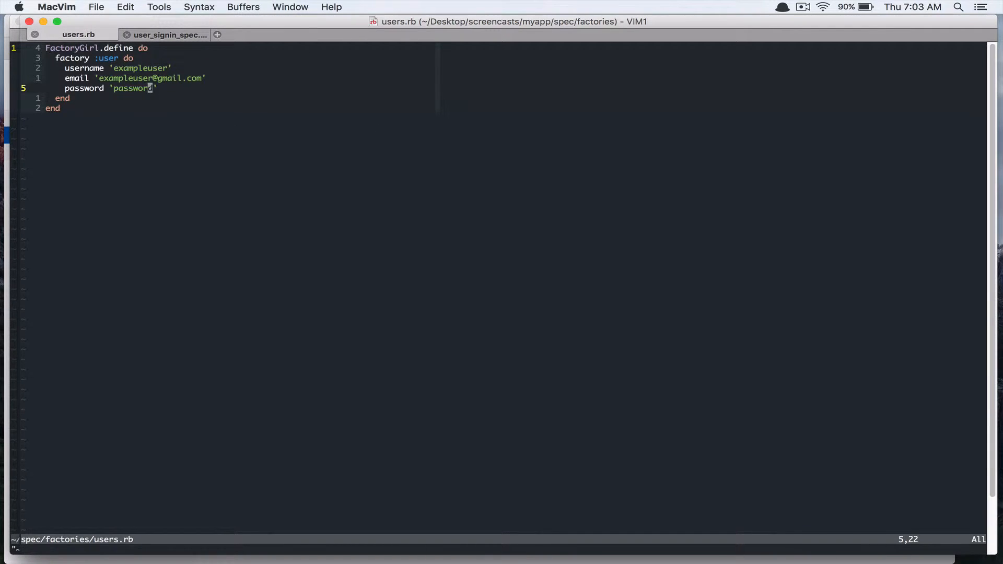
key(colon)
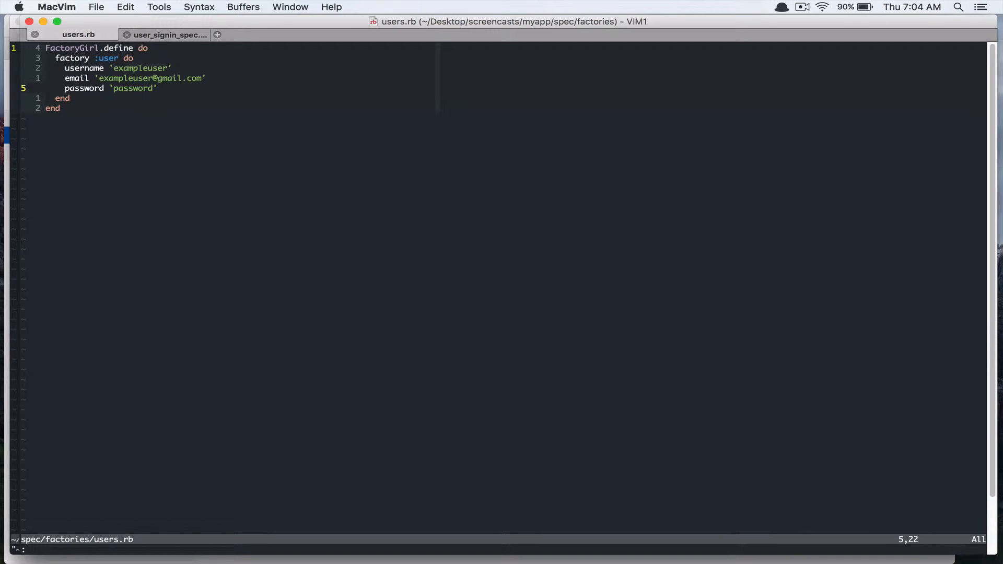
text(tabe )
text(spec/features/)
text(u)
Complete :tabe spec/features/user_ to user_creates_post_spec.rb in a new tab
key(Tab)
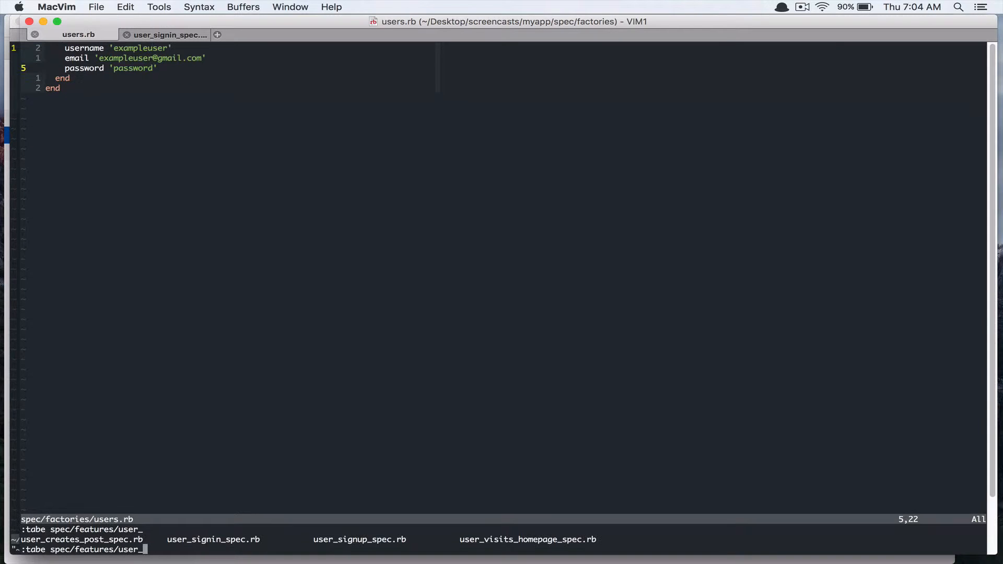
key(Tab)
Replace the let block's User.create(...) body with create(:user) and save the spec
key(Return)
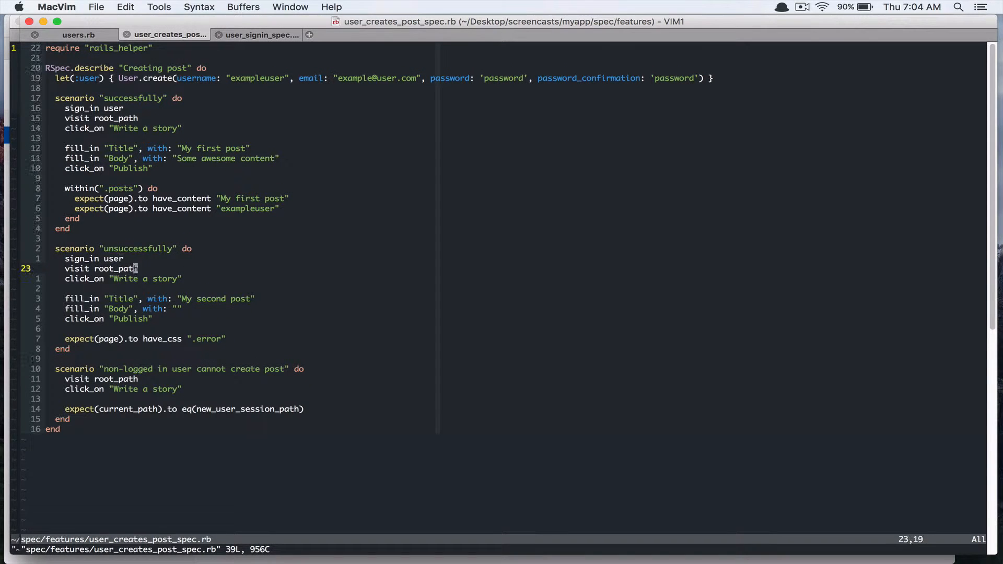
key(k)
key(k)
key(k)
key(k)
key(k)
key(k)
key(k)
key(k)
key(k)
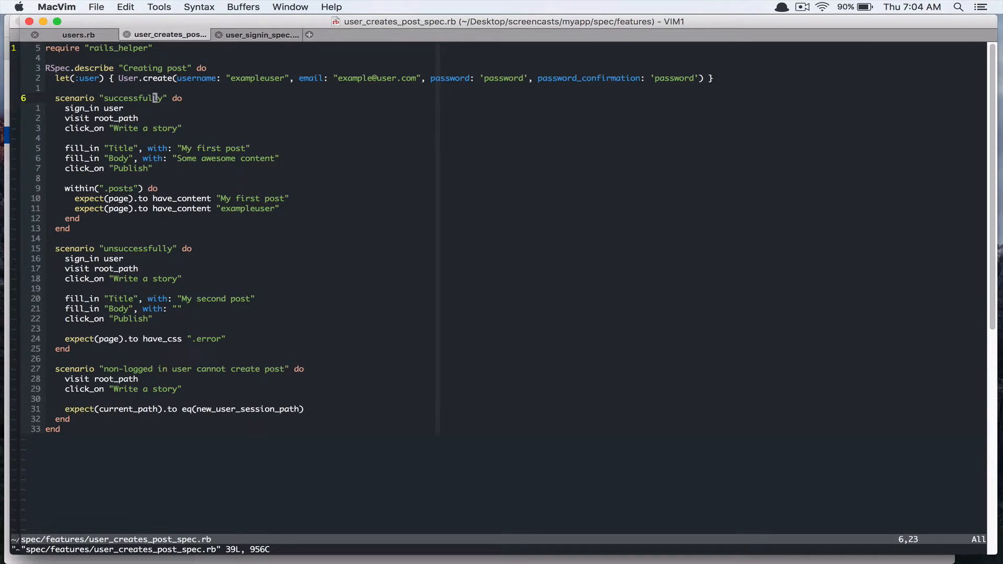
key(k)
key(k)
key(h)
key(h)
key(h)
key(h)
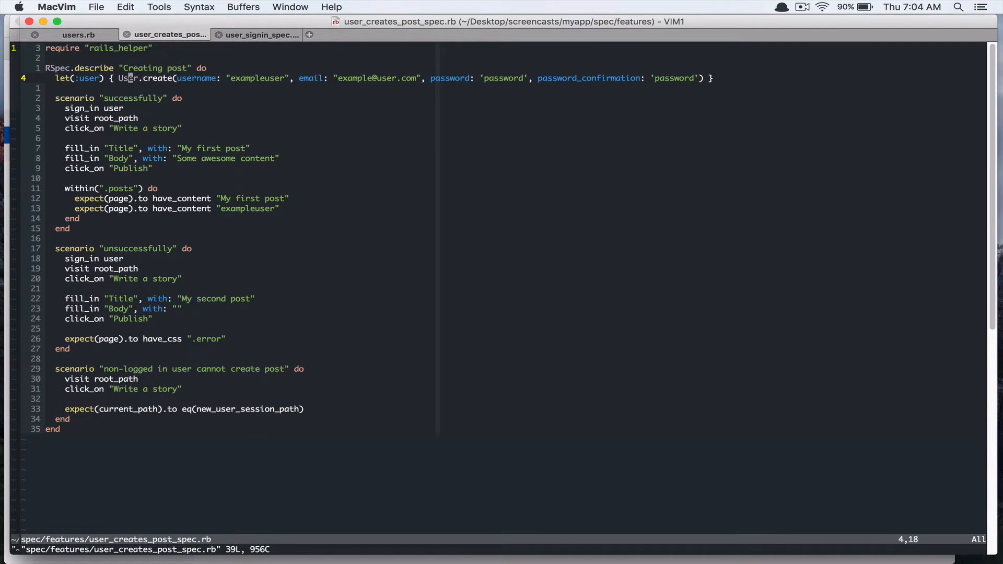
key(h)
key(l)
key(h)
key(h)
key(l)
key(h)
key(braceleft)
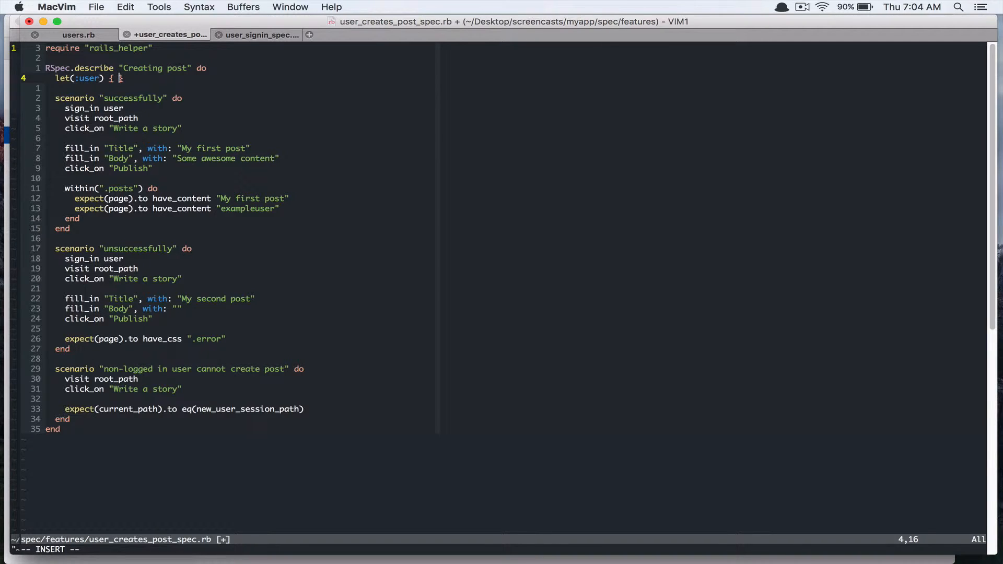
text(create(:)
text(user)
key(BackSpace)
key(BackSpace)
key(BackSpace)
key(BackSpace)
text(:us)
text(er))
key(Escape)
text(:w)
key(Return)
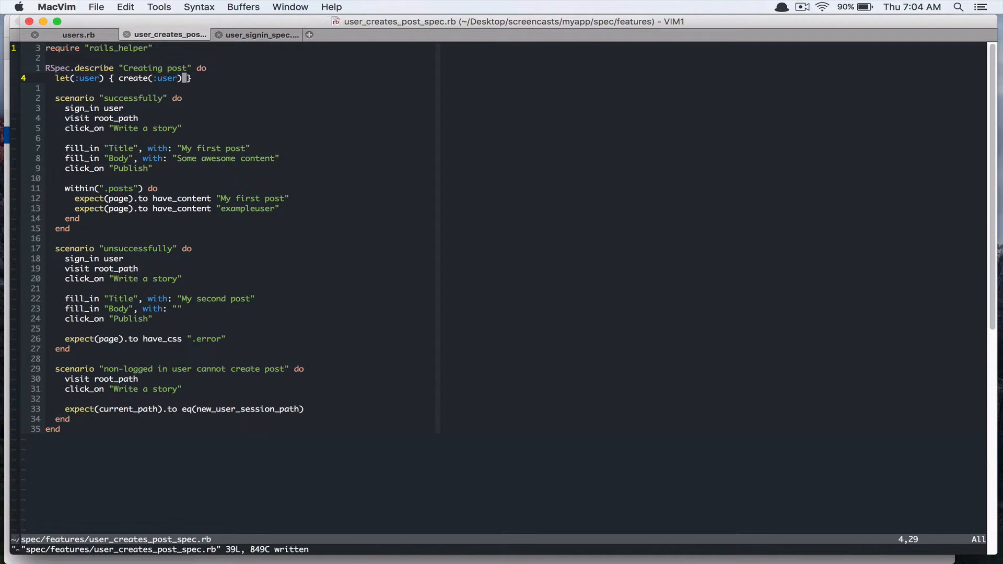
Try a custom username argument, drop it after checking the factory, and save let(:user) { create(:user) }
click(79, 35)
click(165, 35)
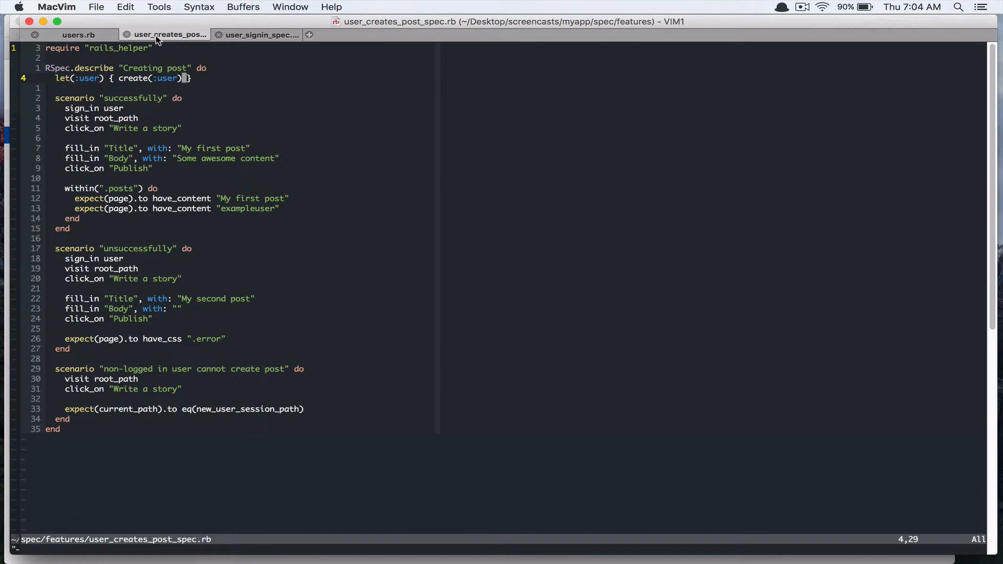
key(h)
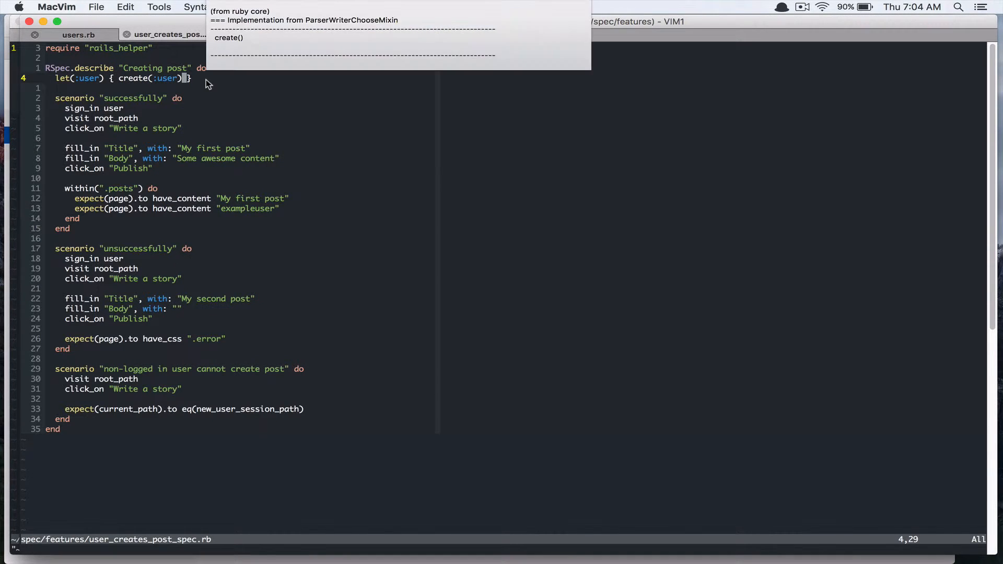
key(a)
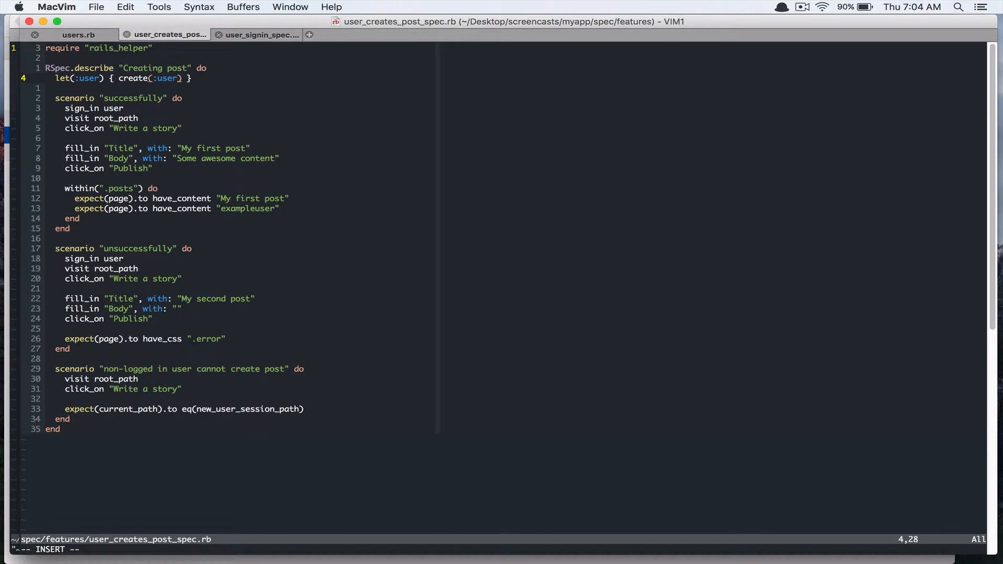
text(, username: ')
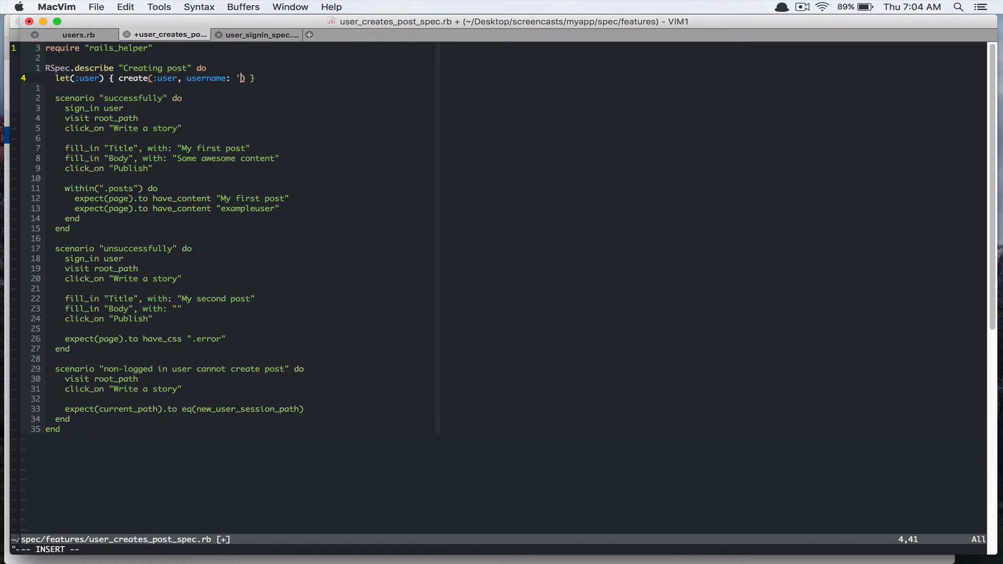
text(cust)
text(om username')
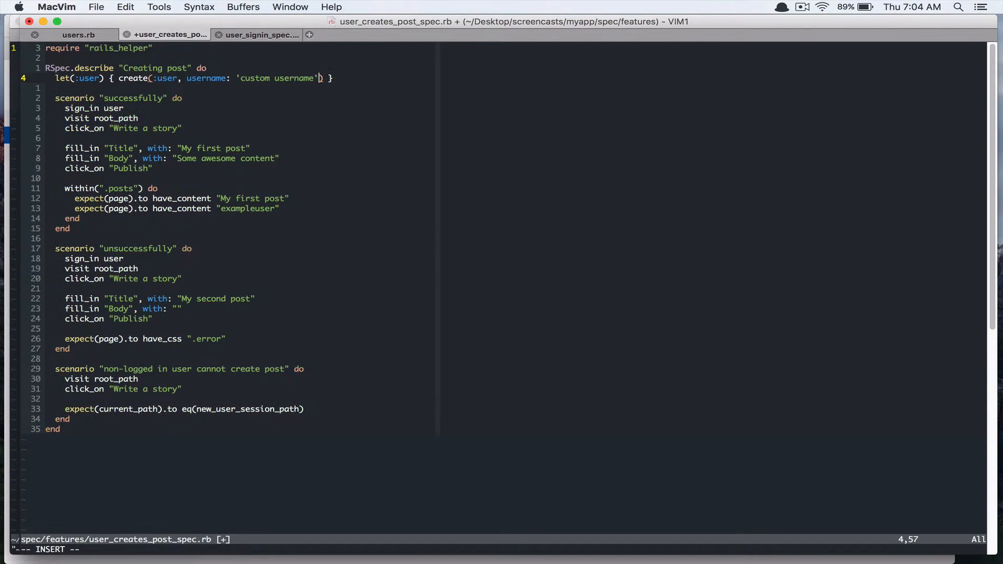
key(BackSpace)
key(BackSpace)
key(BackSpace)
key(BackSpace)
key(BackSpace)
key(BackSpace)
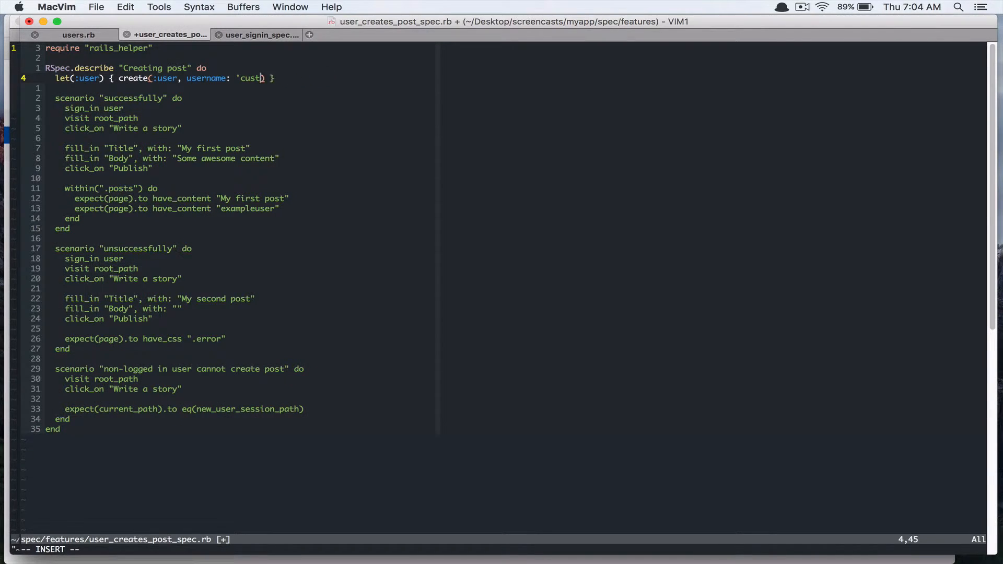
key(BackSpace)
key(BackSpace)
key(BackSpace)
key(BackSpace)
key(BackSpace)
key(BackSpace)
key(BackSpace)
key(BackSpace)
key(BackSpace)
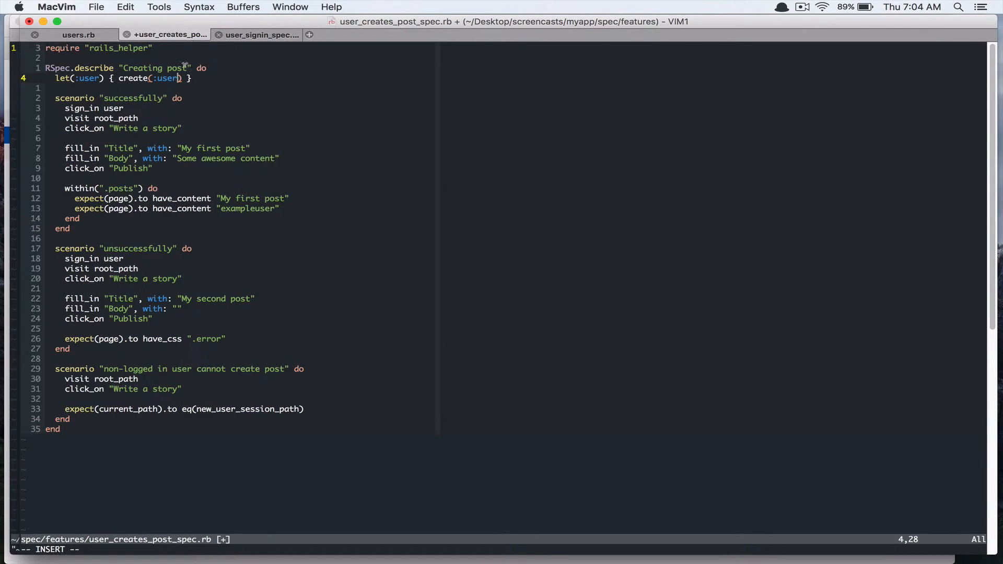
click(78, 35)
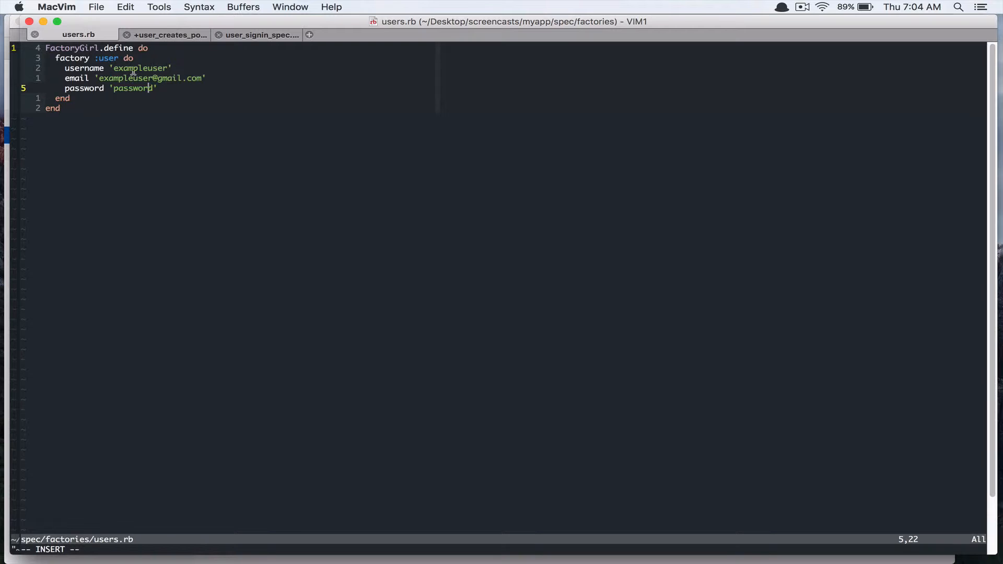
click(171, 35)
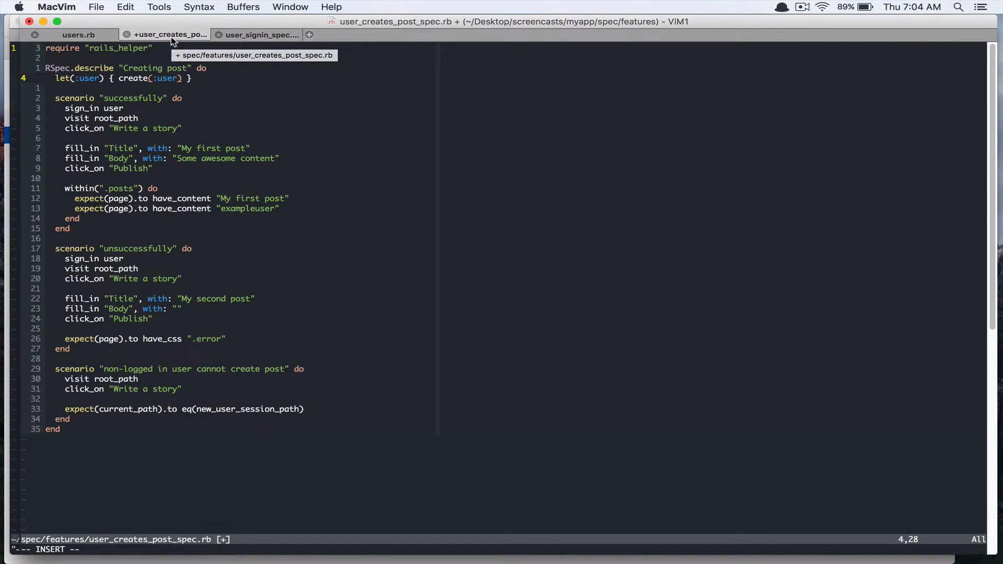
key(Escape)
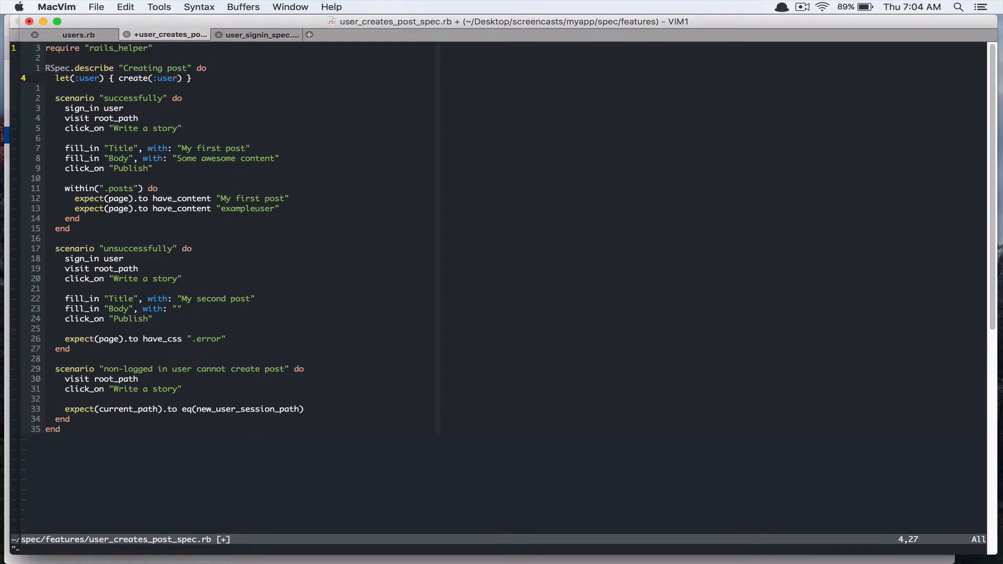
key(:w)
key(Return)
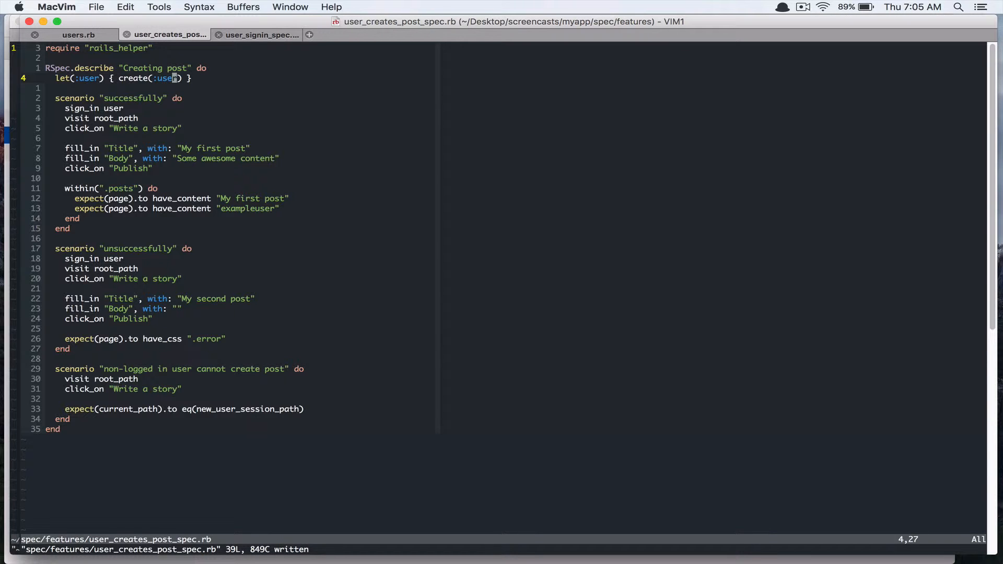
key(super+Tab)
key(super+Tab)
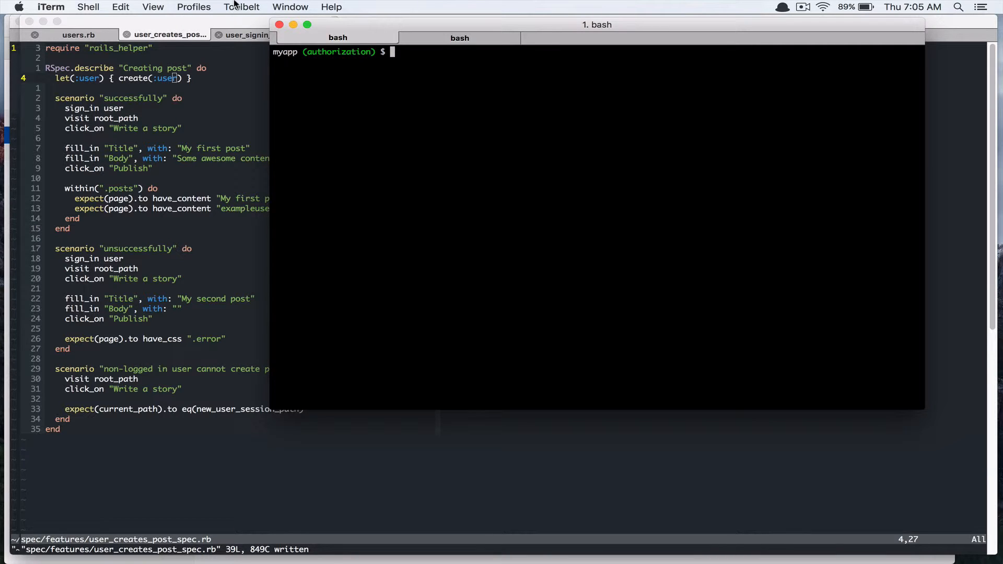
text(rspec)
Run rspec to see 8 examples, 0 failures, then bring up user_signin_spec.rb in the editor
key(Return)
click(122, 93)
click(251, 35)
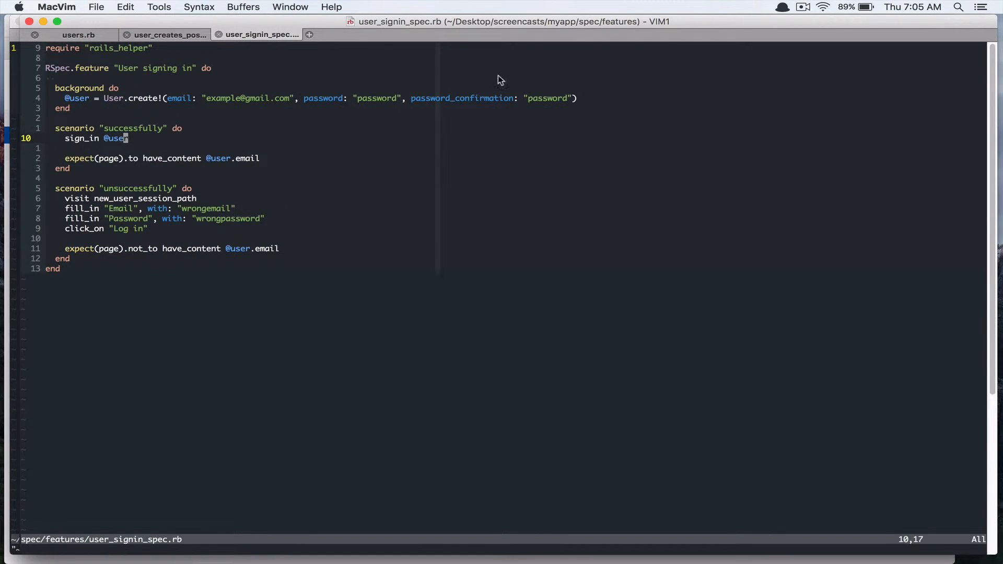
click(99, 97)
key(w)
key(dollar)
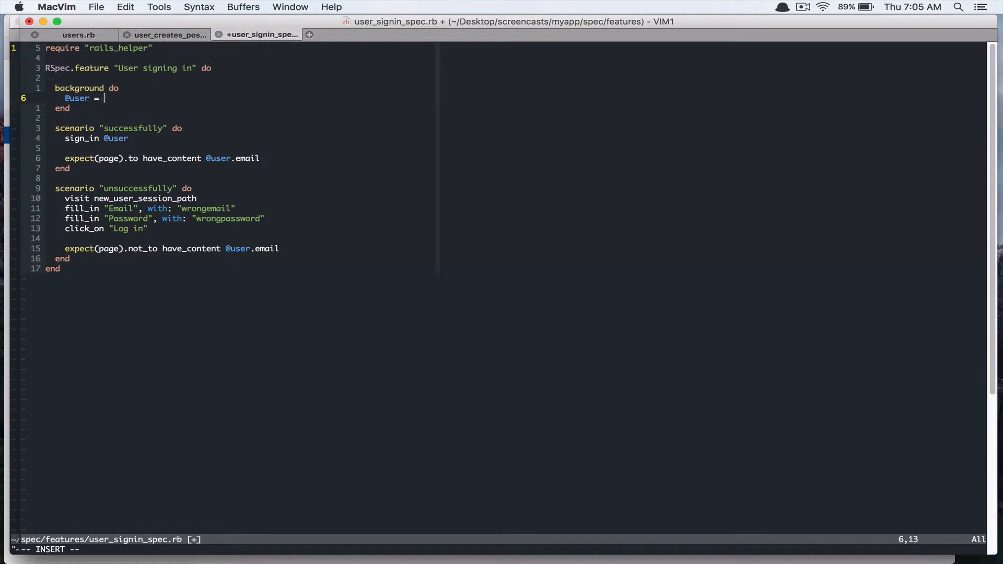
text(use)
key(BackSpace)
key(BackSpace)
key(BackSpace)
text(create(:u)
text(ser))
key(Escape)
text(:w)
key(Return)
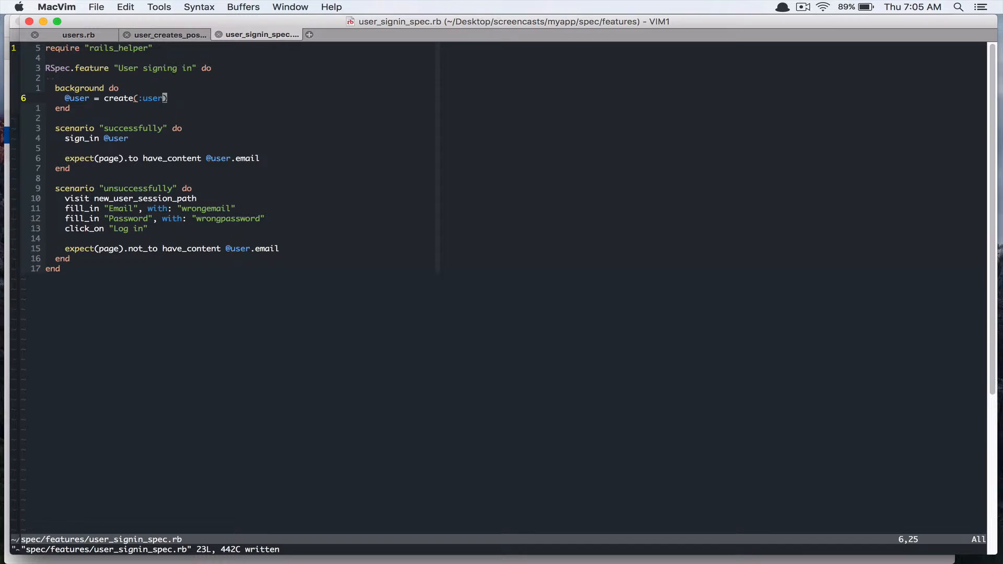
Rerun rspec in iTerm and return to the editor with 8 examples still passing
key(super+Tab)
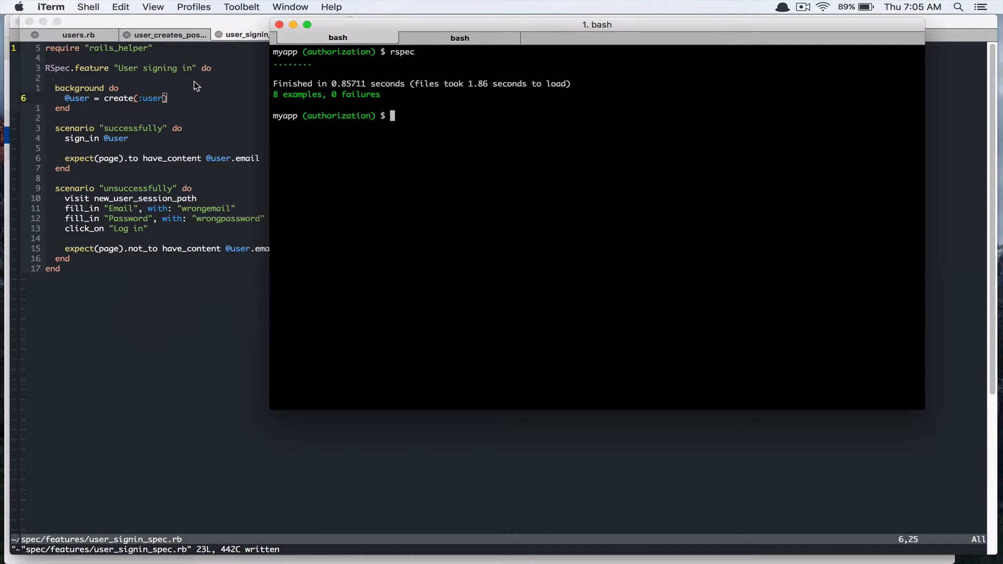
text(rspec)
key(Return)
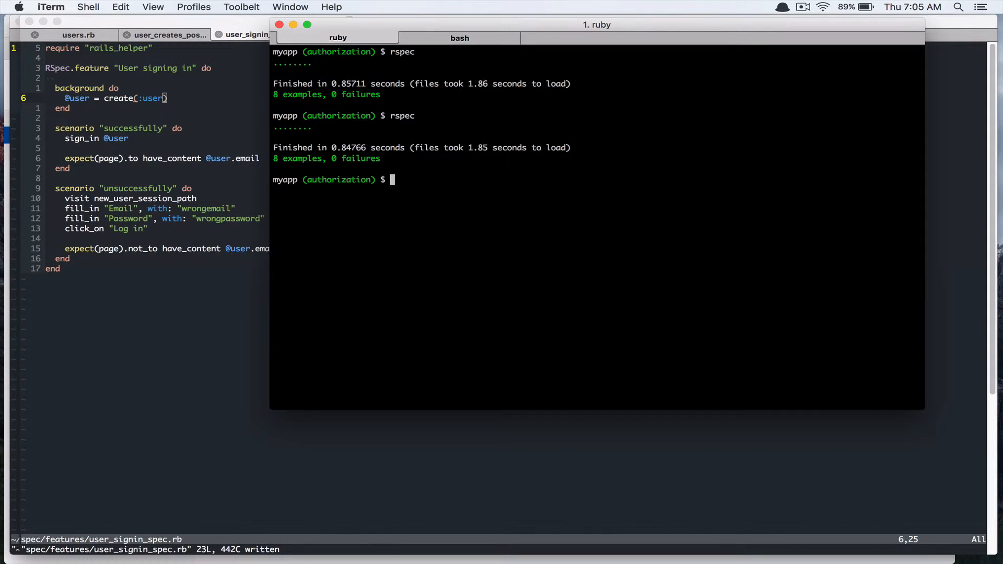
key(super+Tab)
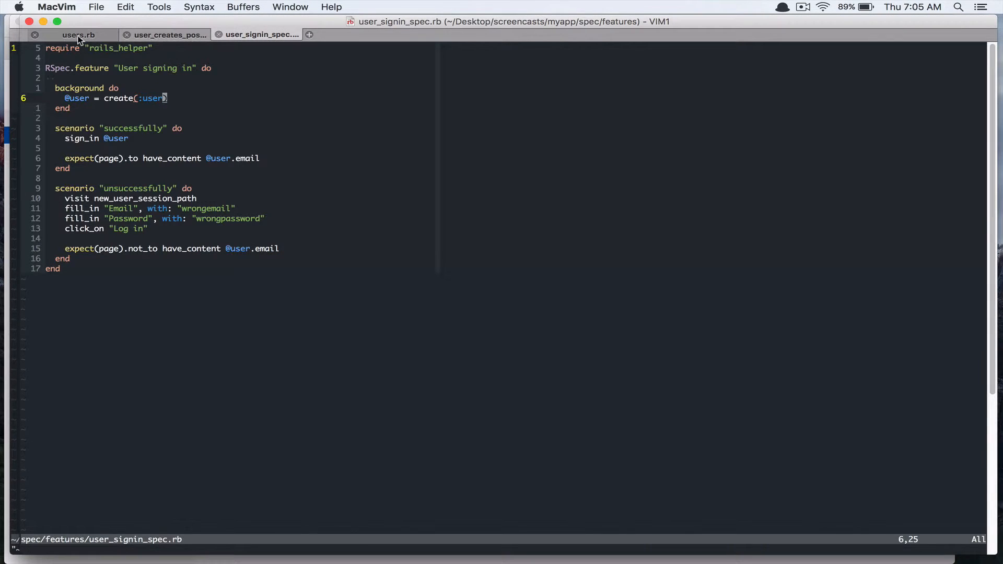
Move through the users.rb factory definition to the 'exampleuser' username value
click(87, 37)
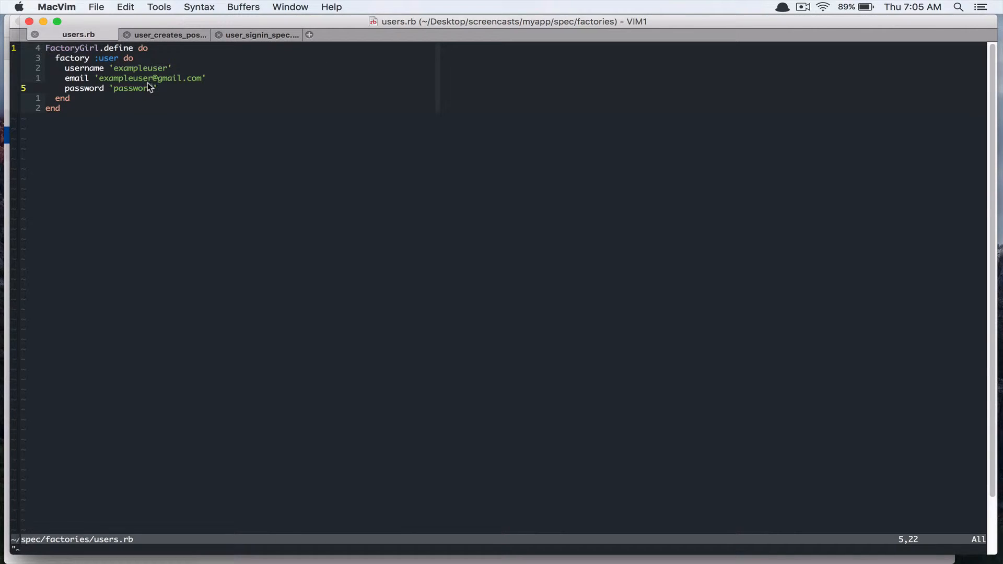
mouse_move(133, 88)
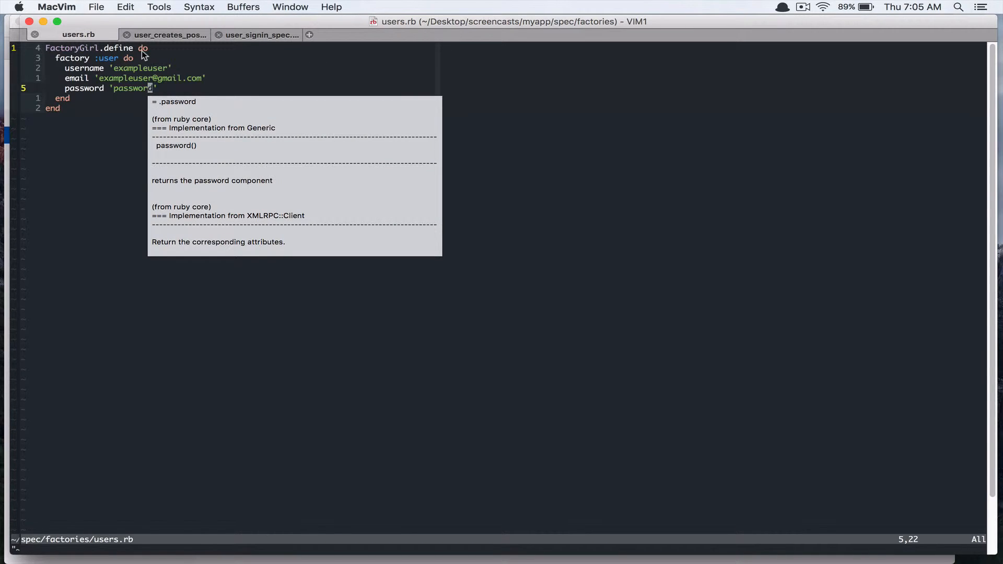
key(j)
key(j)
key(k)
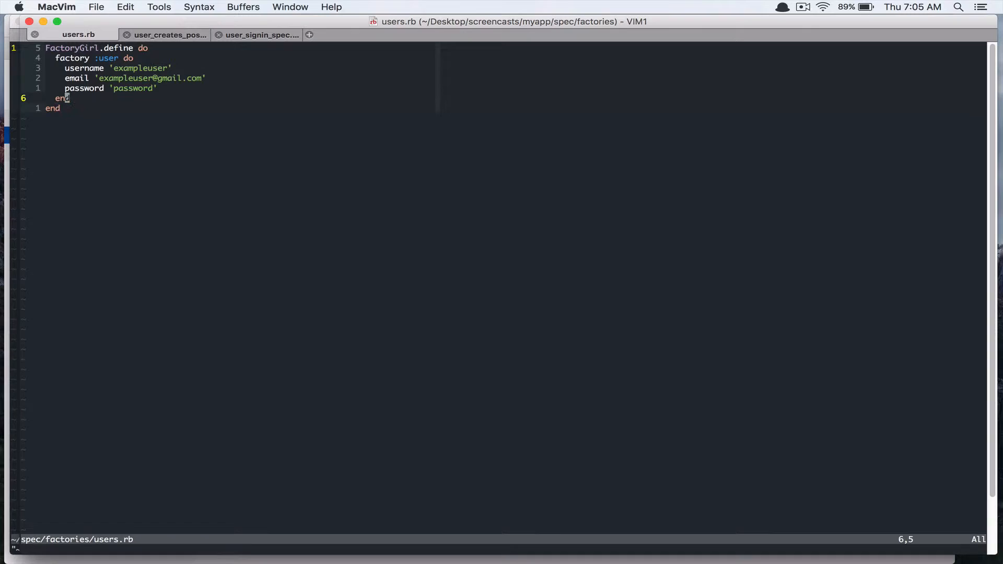
key(k)
key(k)
key(k)
key(h)
key(h)
key(h)
key(h)
key(j)
key(j)
key(l)
key(h)
key(k)
key(l)
key(k)
key(j)
key(k)
key(h)
Change the username value to start a { Faker:: block, then switch to the browser
key(h)
key(h)
key(h)
key(h)
key(h)
key(l)
key(l)
key(l)
key(l)
key(l)
key(h)
key(h)
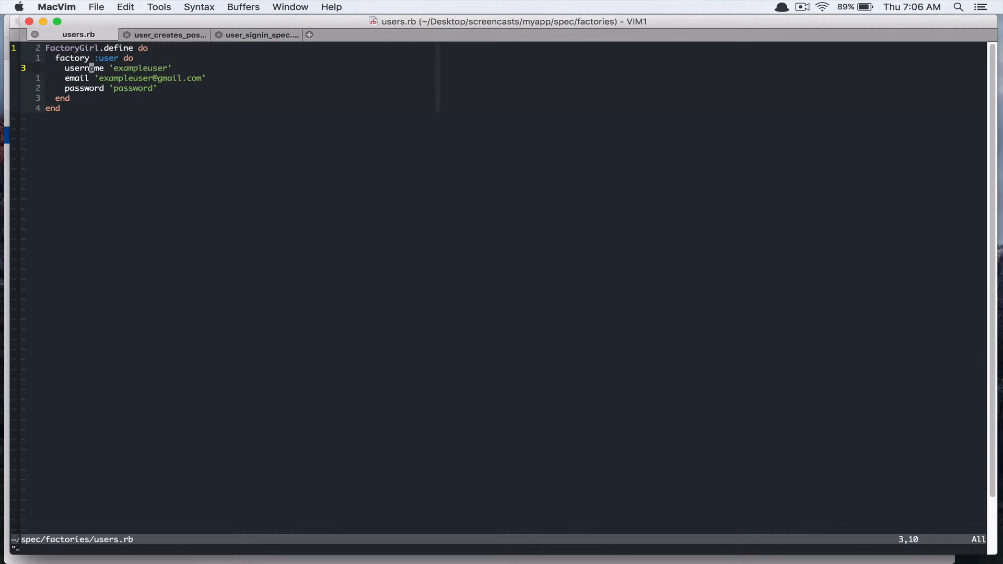
key(l)
key(l)
key(l)
key(l)
text(C)
text({ )
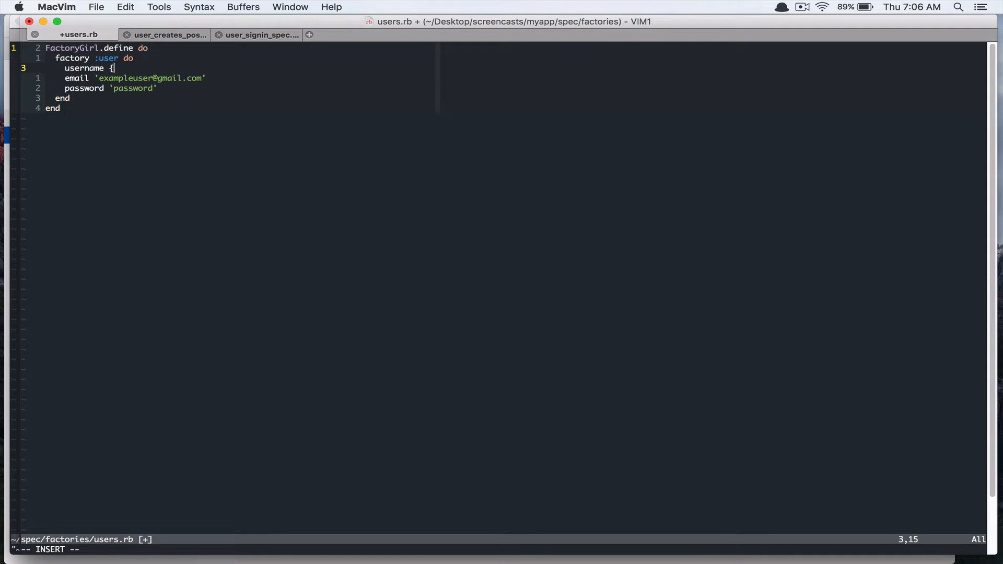
text(Faker)
text(::)
key(super+Tab)
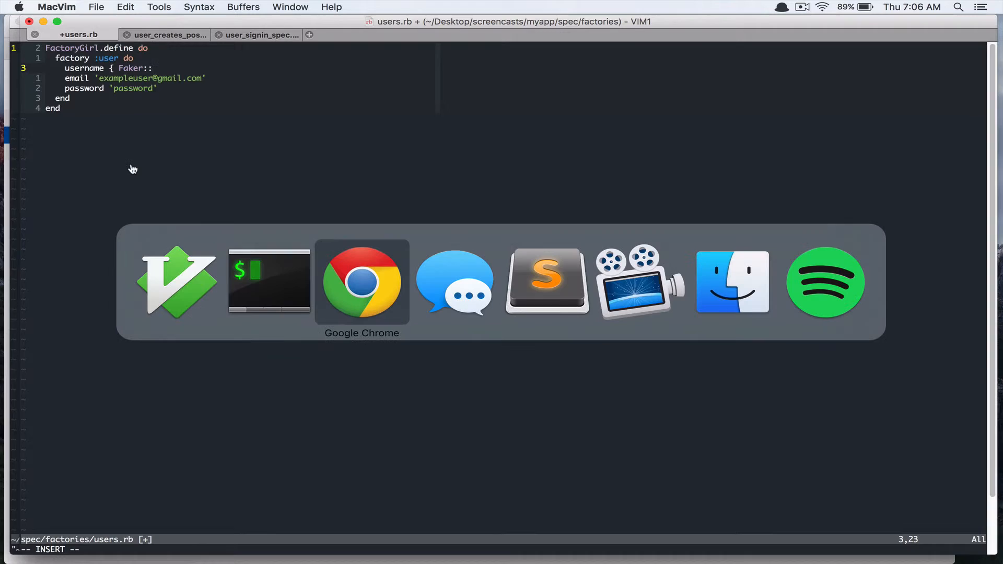
Read the Faker::Internet examples, including user_name and password, on the stympy/faker page
click(429, 29)
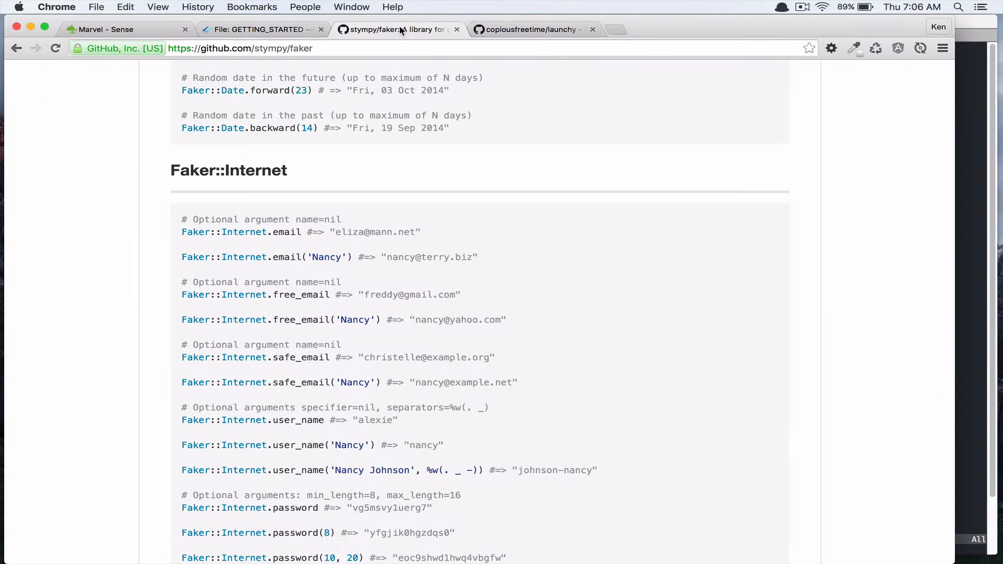
scroll(341, 287, down, 2)
scroll(340, 287, up, 1)
scroll(341, 287, up, 1)
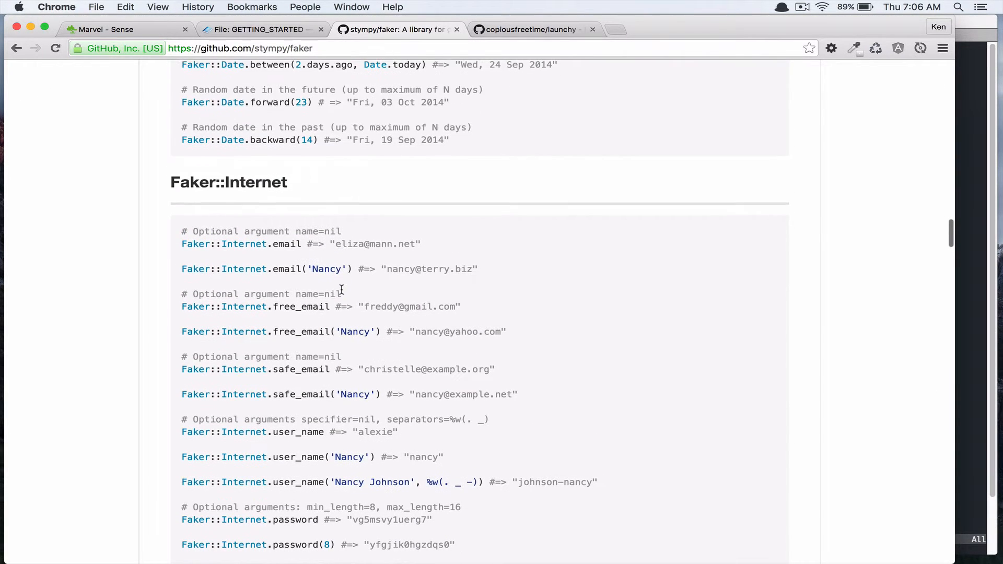
scroll(311, 138, up, 3)
scroll(311, 138, down, 1)
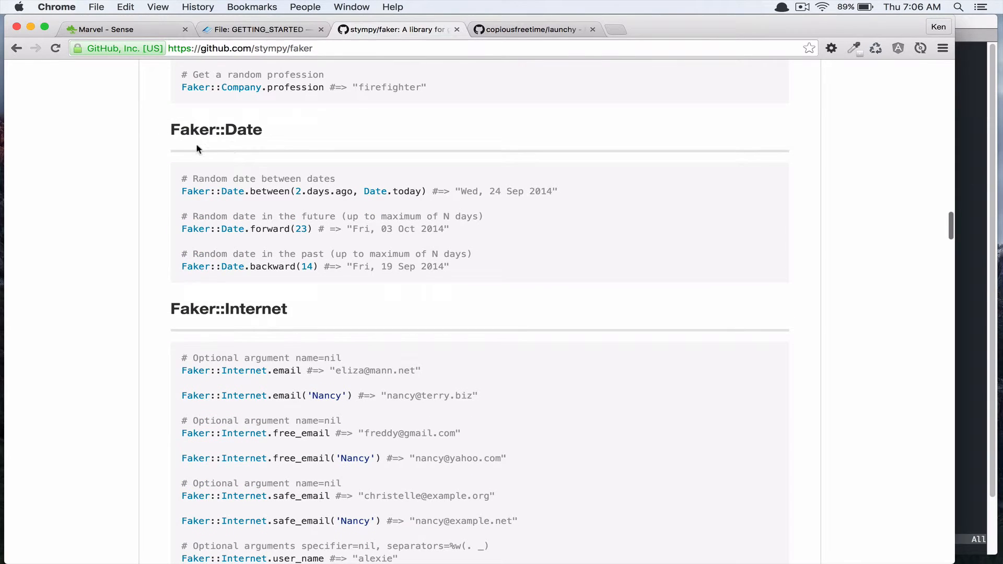
scroll(225, 152, down, 3)
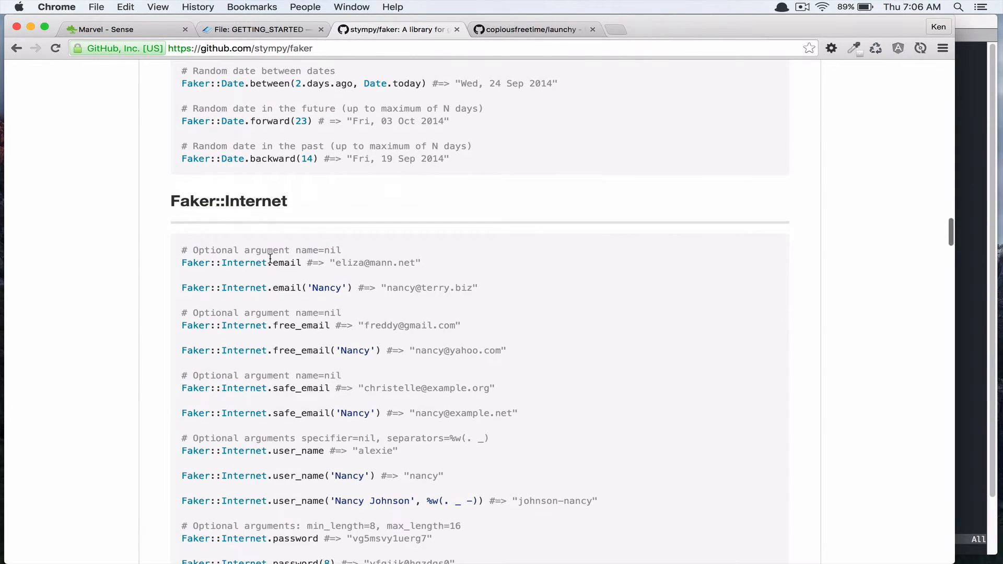
scroll(274, 259, up, 1)
scroll(270, 215, down, 2)
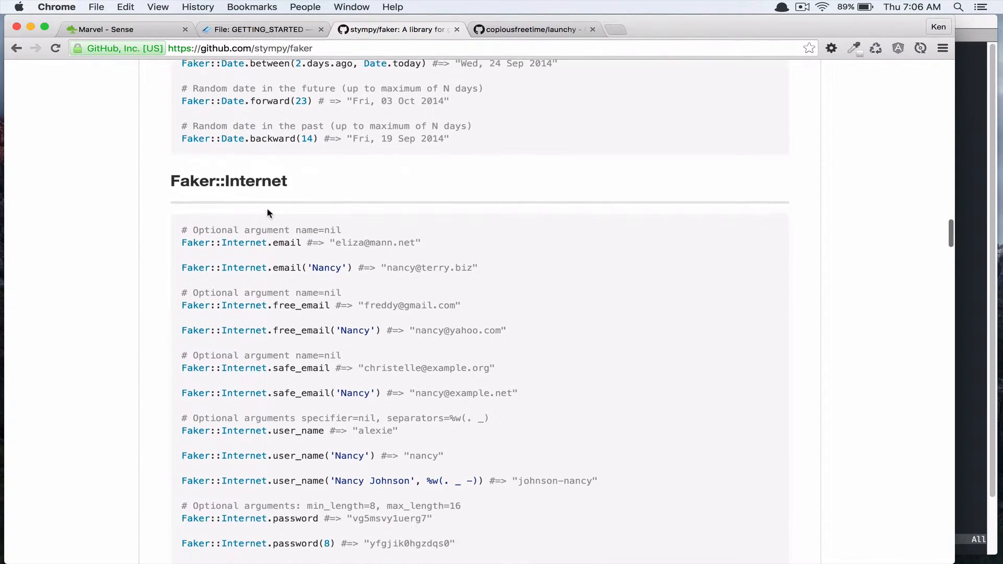
scroll(247, 122, up, 1)
scroll(247, 123, down, 1)
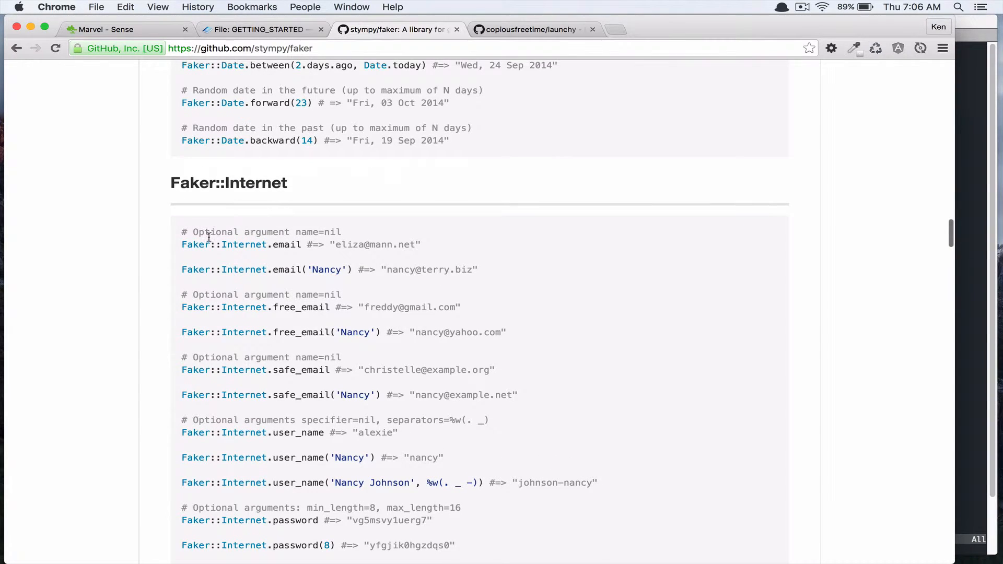
scroll(202, 235, down, 1)
scroll(264, 182, down, 1)
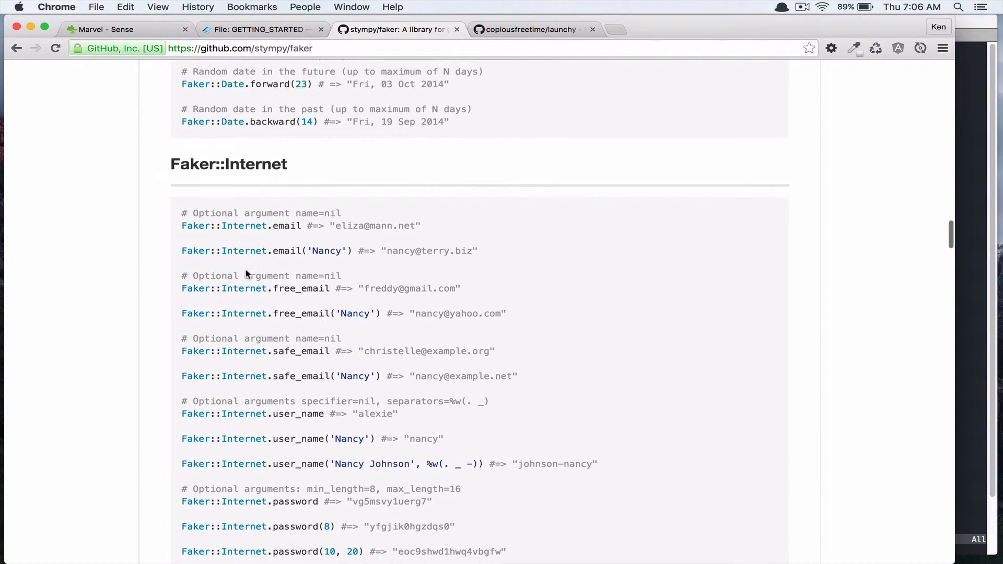
scroll(293, 284, down, 1)
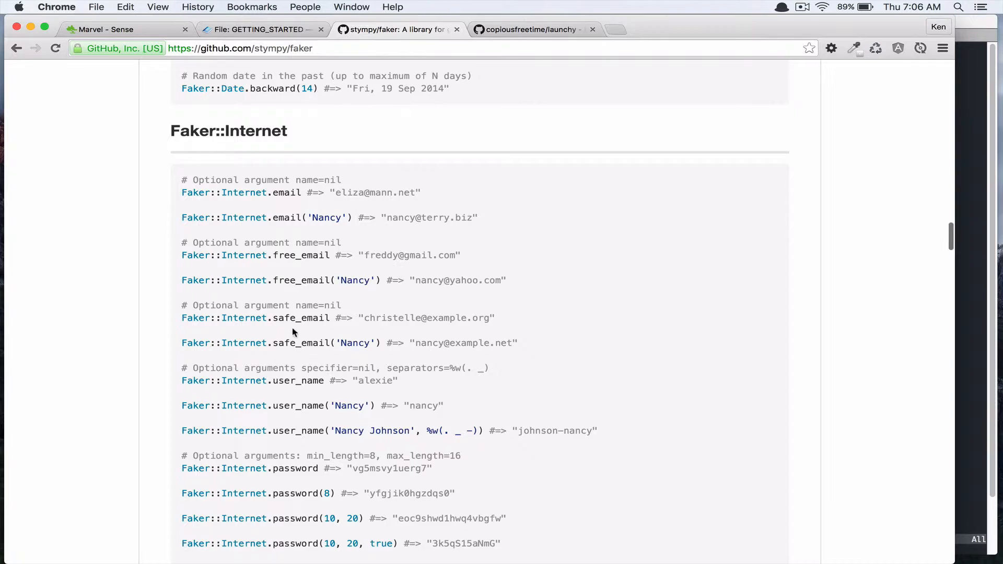
scroll(298, 334, down, 1)
scroll(339, 380, down, 2)
scroll(339, 380, down, 2)
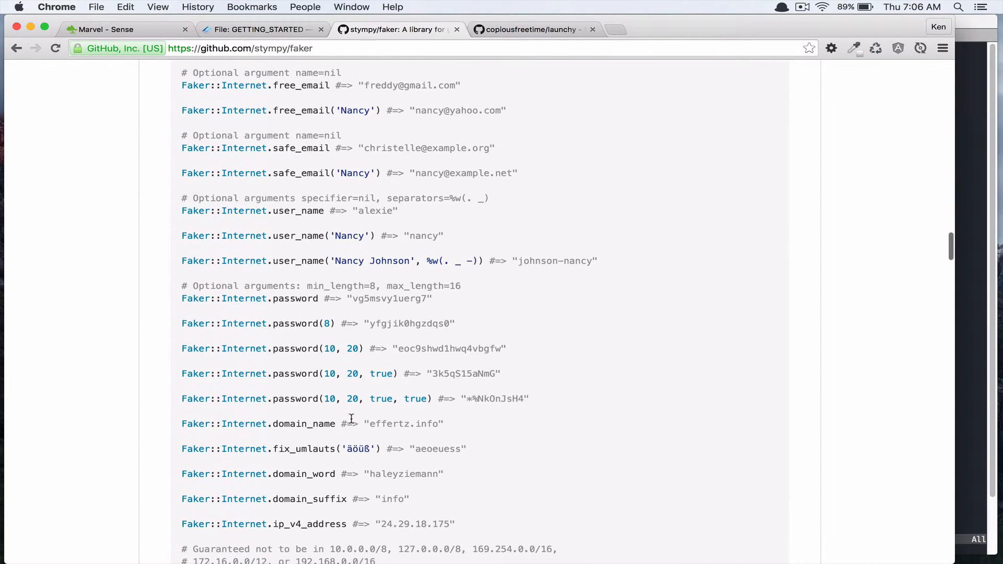
scroll(329, 314, down, 2)
scroll(320, 226, up, 2)
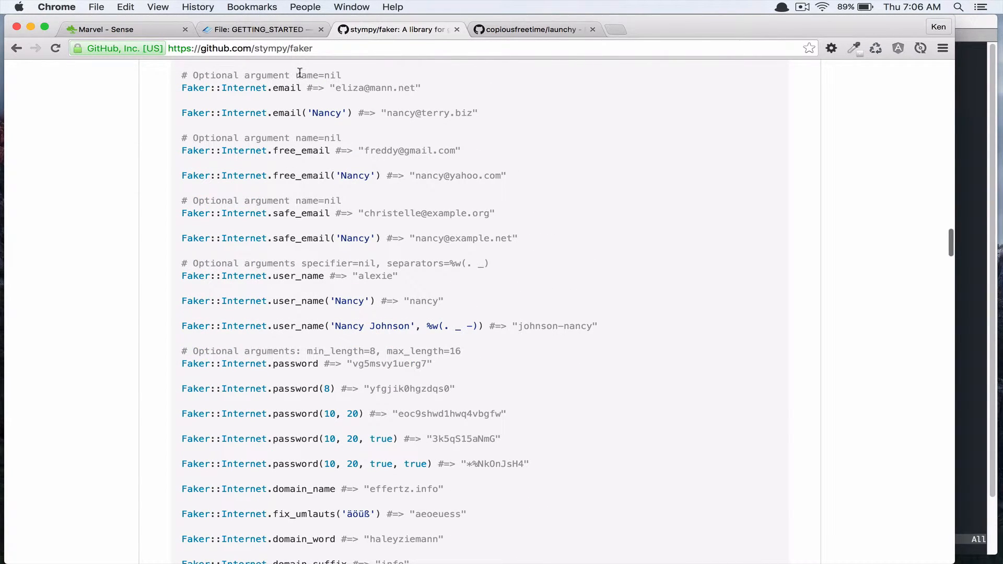
Finish the username Faker block and rewrite email as { Faker::Internet.email }
key(super+Tab)
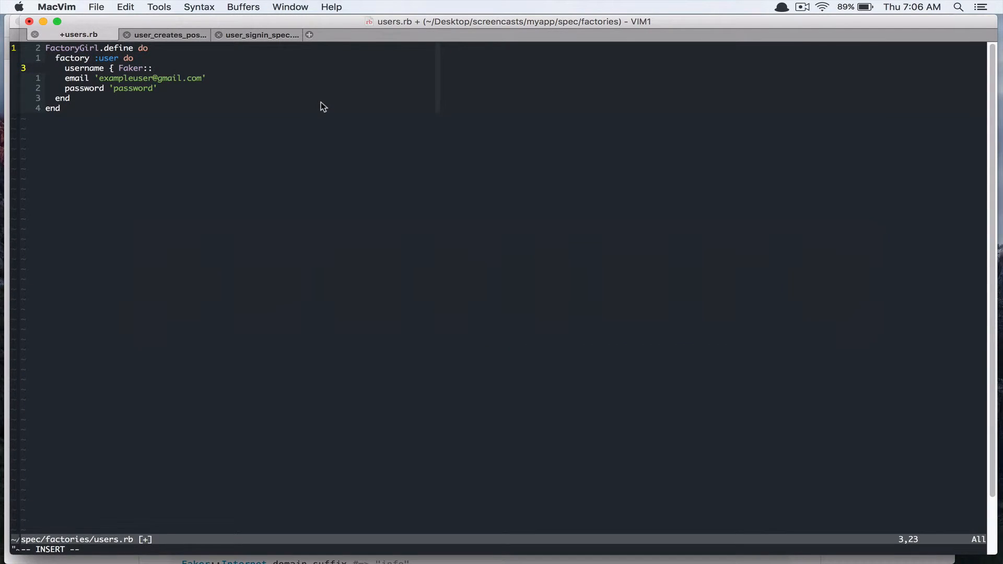
text(Internet)
text(.user_nam)
text(e })
key(Escape)
key(j)
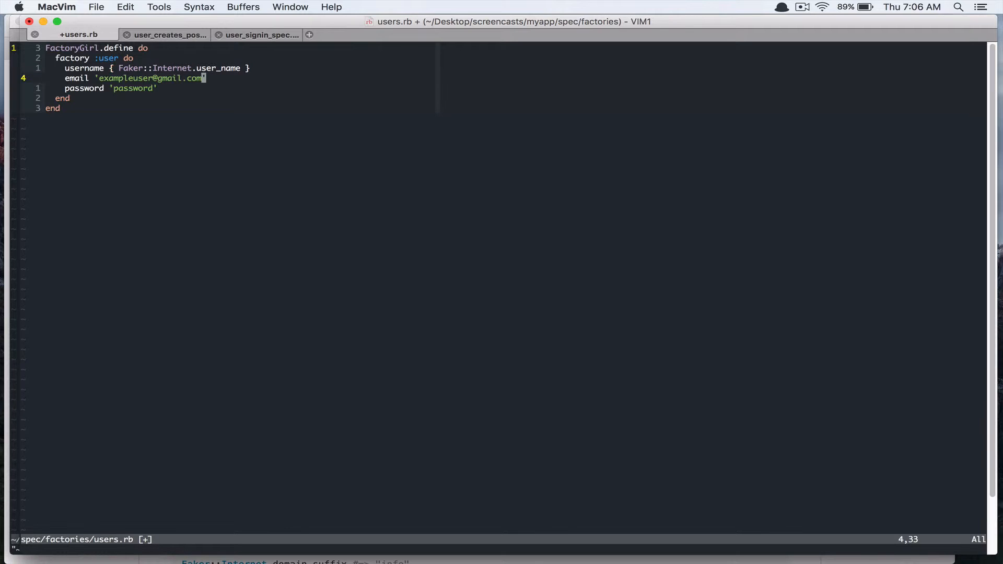
key(h)
key(h)
key(h)
key(F)
key(')
key(dollar)
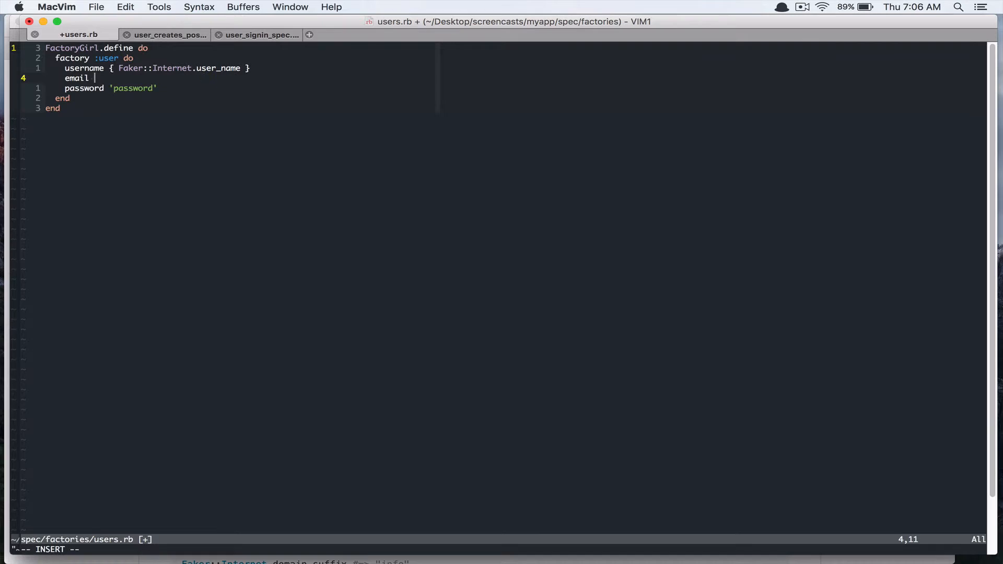
text({ Faker::)
text(Inter)
text(net.e)
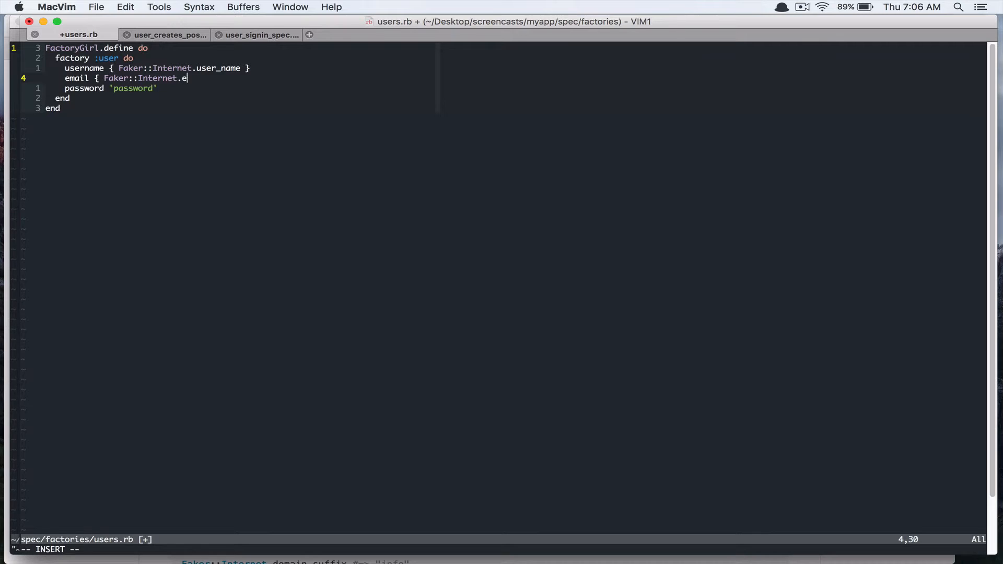
text(mail })
key(Escape)
Rewrite password as { Faker::Internet.password } and save the user factory
key(j)
key(h)
key(B)
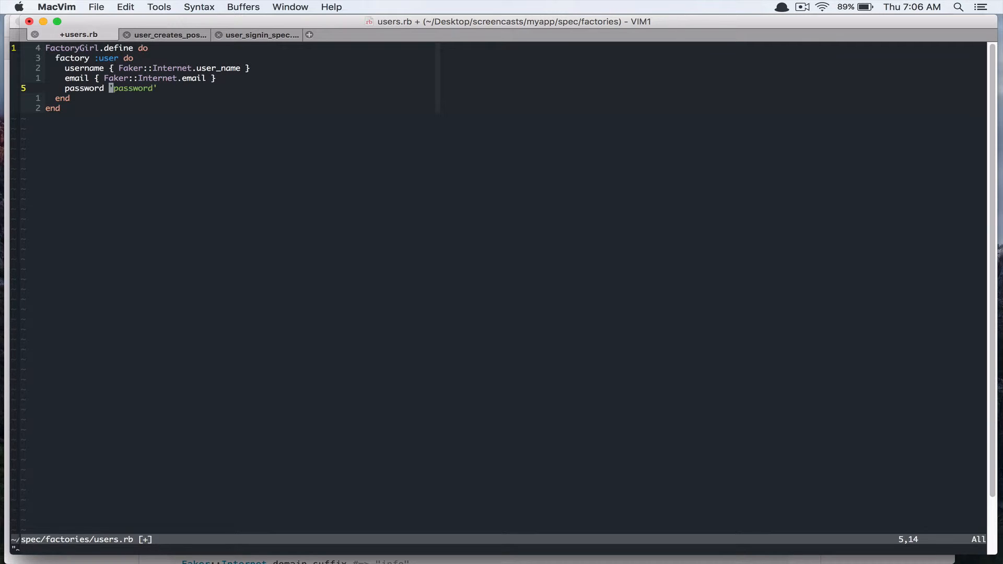
text(C)
text({ )
text(Faker::I)
text(nternet.)
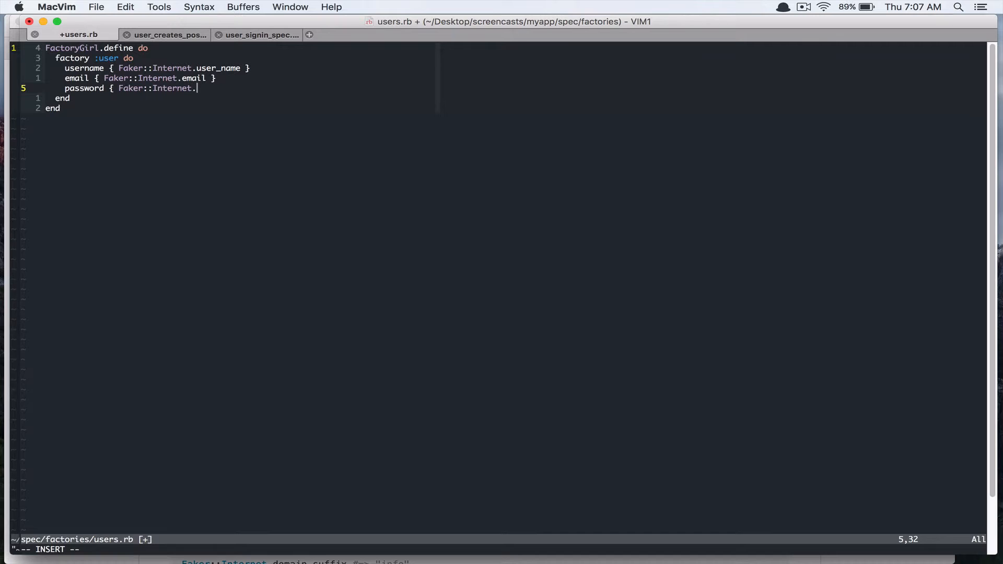
text(password )
text(})
key(Escape)
text(:w)
key(Return)
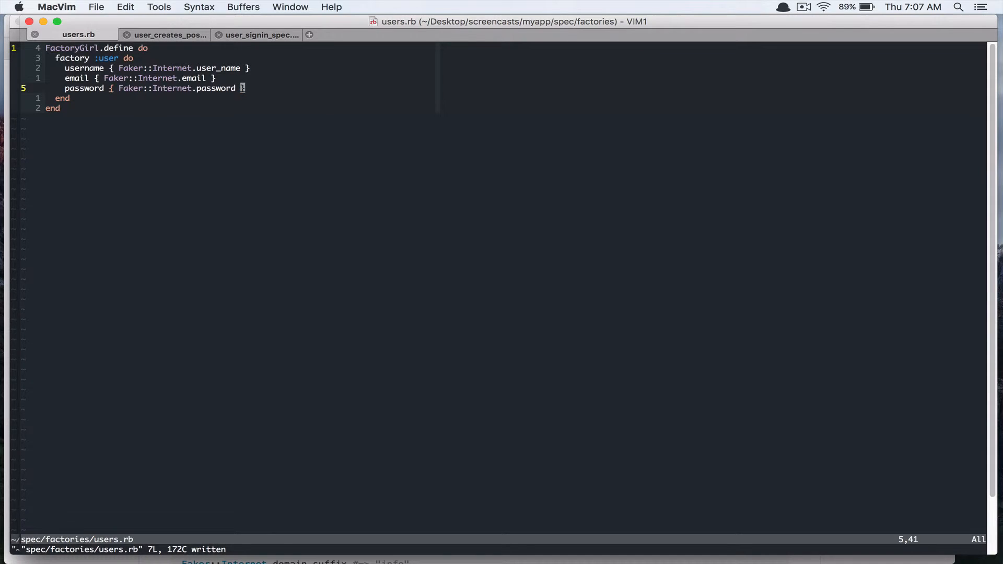
Run rspec in iTerm and see 1 failure: the post spec expected "exampleuser"
key(super+Tab)
key(Tab)
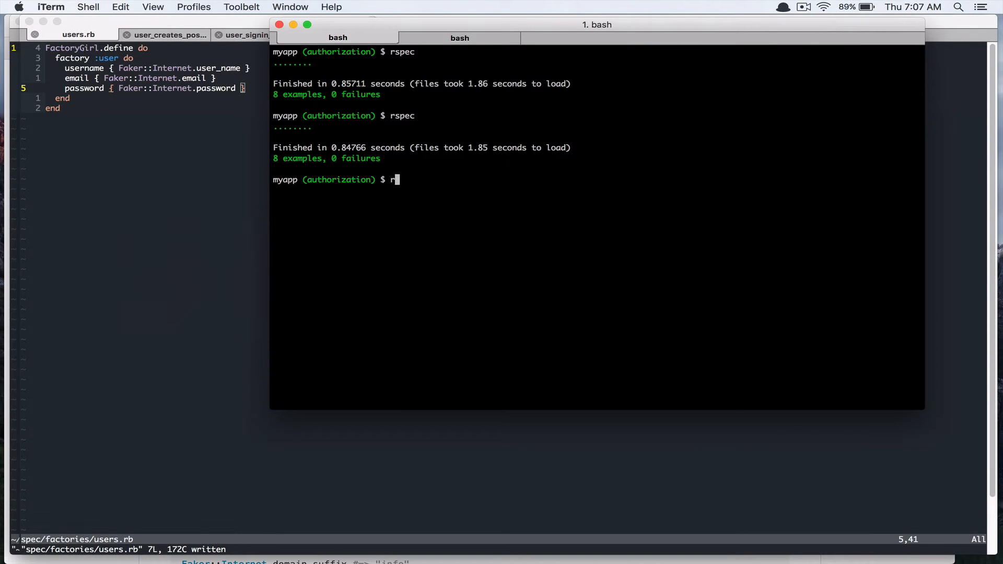
text(rspec)
key(Return)
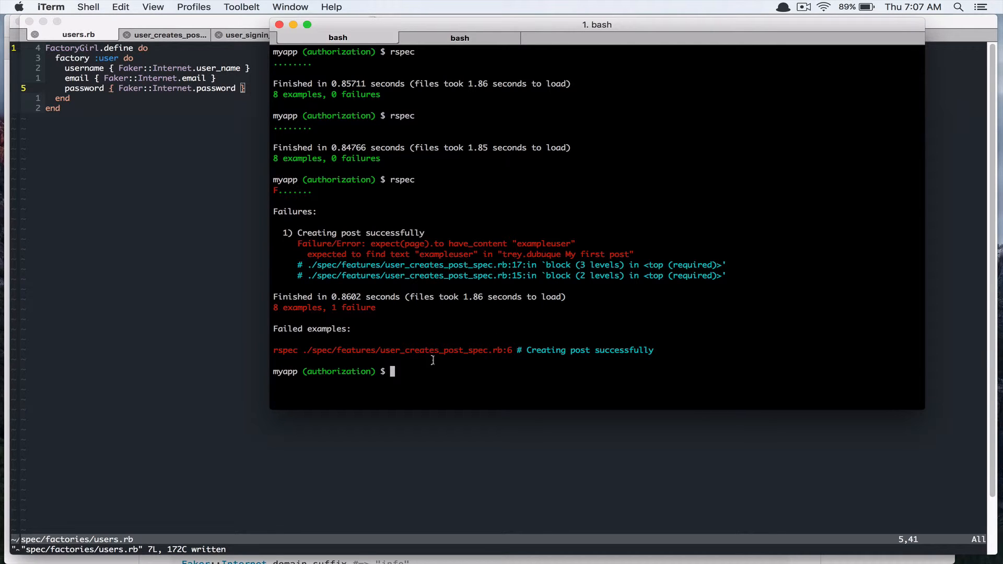
Replace the "exampleuser" expectation on line 17 with user.username and save the spec
click(168, 34)
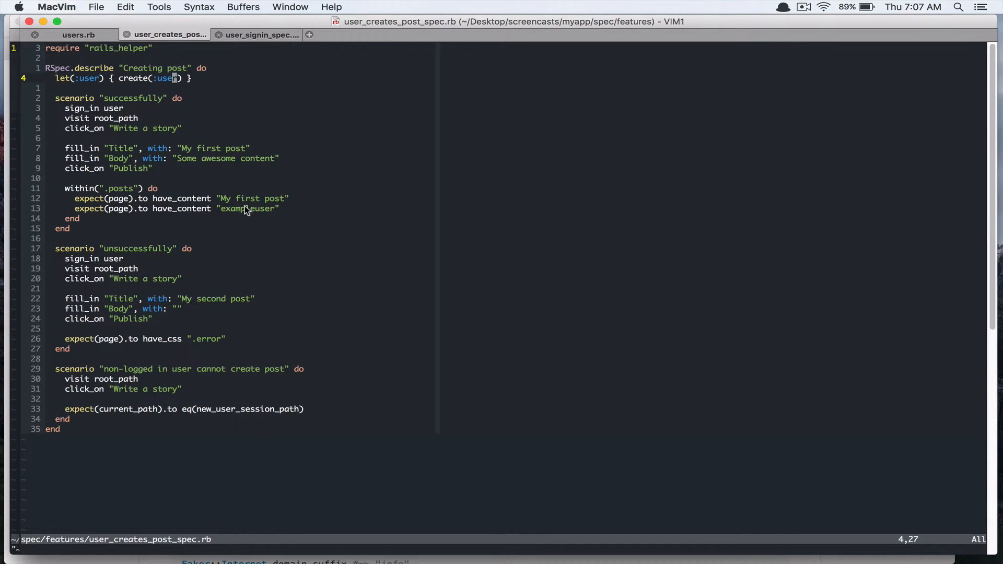
click(243, 208)
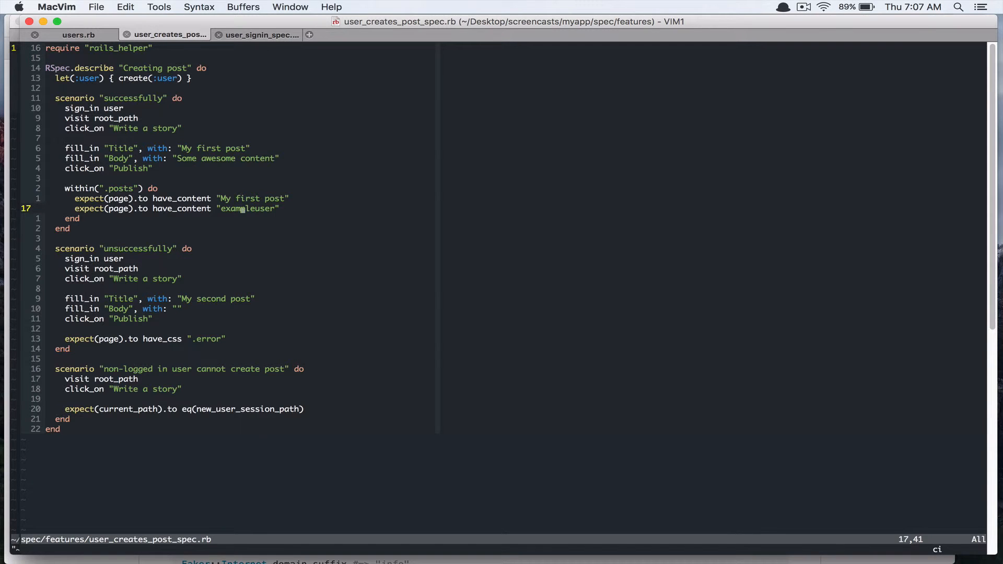
key(quotedbl)
key(BackSpace)
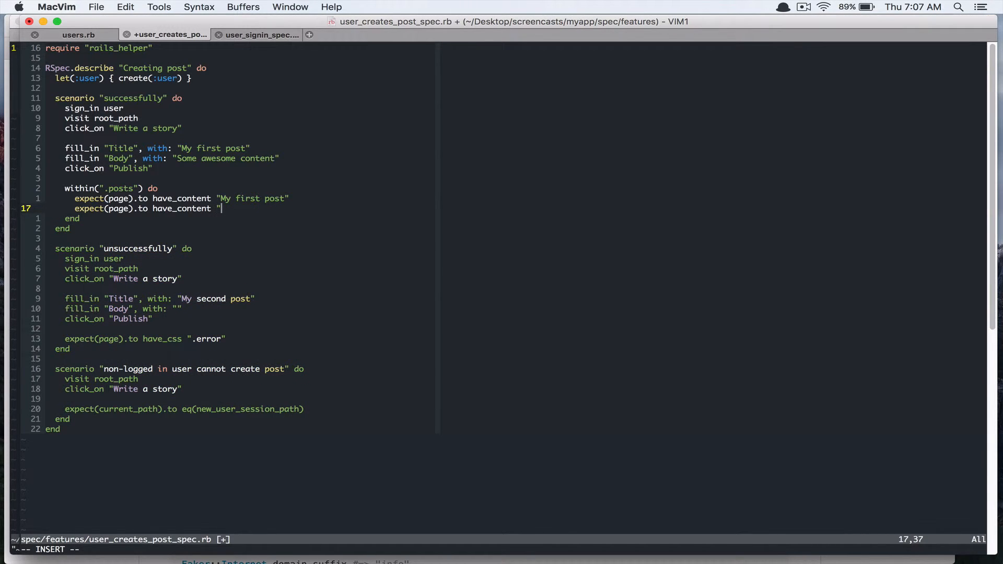
key(Delete)
text(user.)
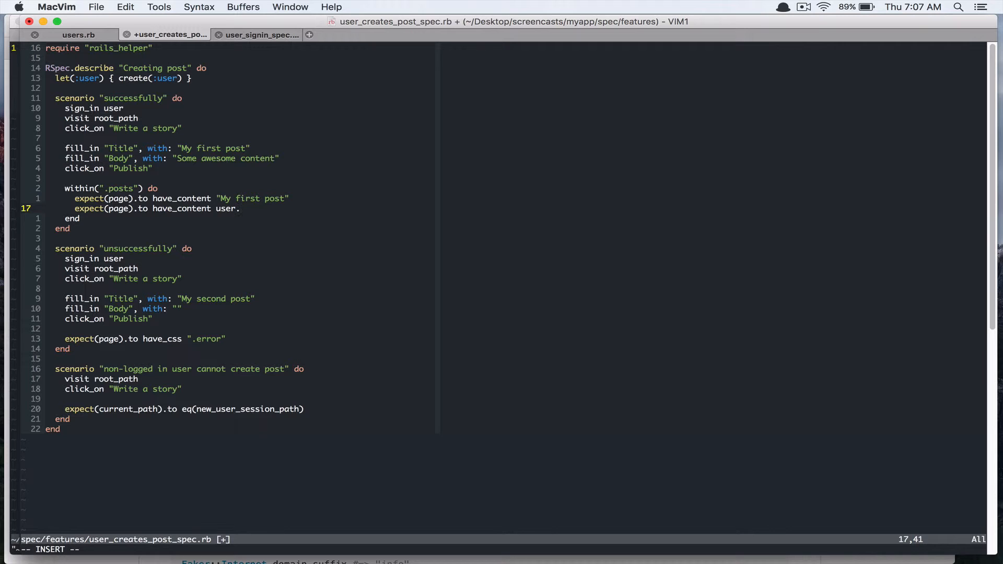
text(username)
key(Escape)
text(:w)
key(Return)
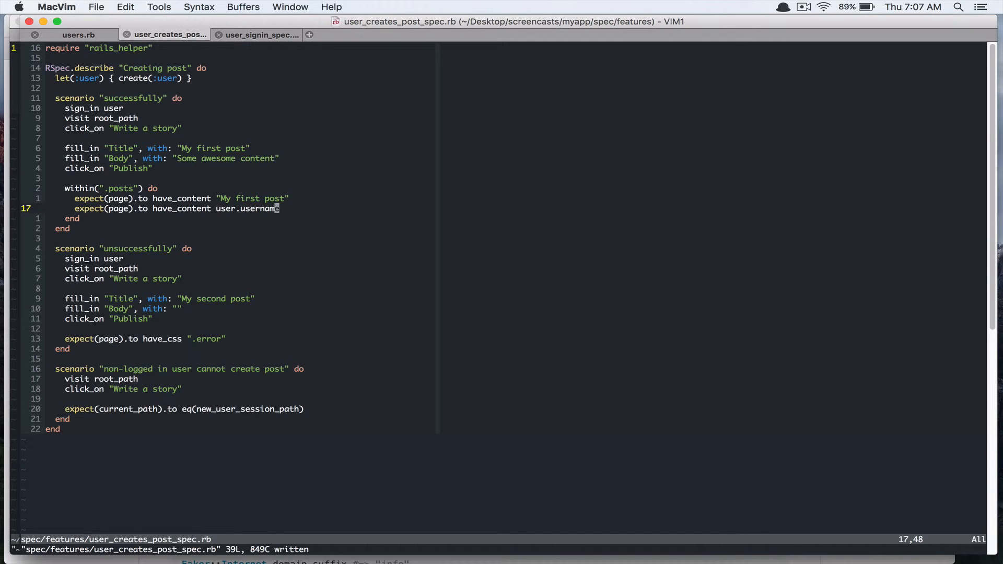
Rerun rspec in iTerm to check the updated expectation
key(super+Tab)
text(rspec)
key(Return)
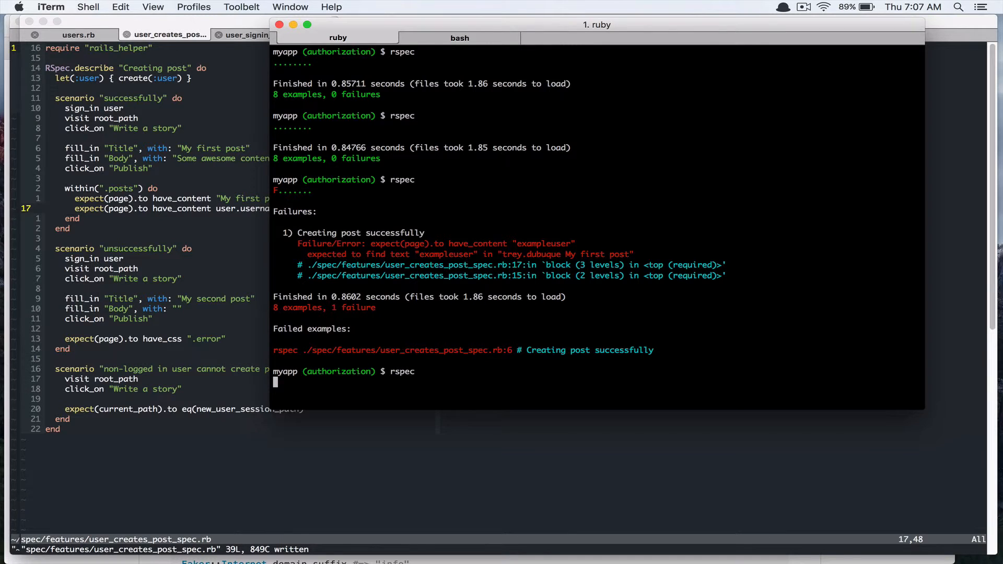
Look over users.rb after the passing run and return to user_creates_post_spec.rb
key(super+Tab)
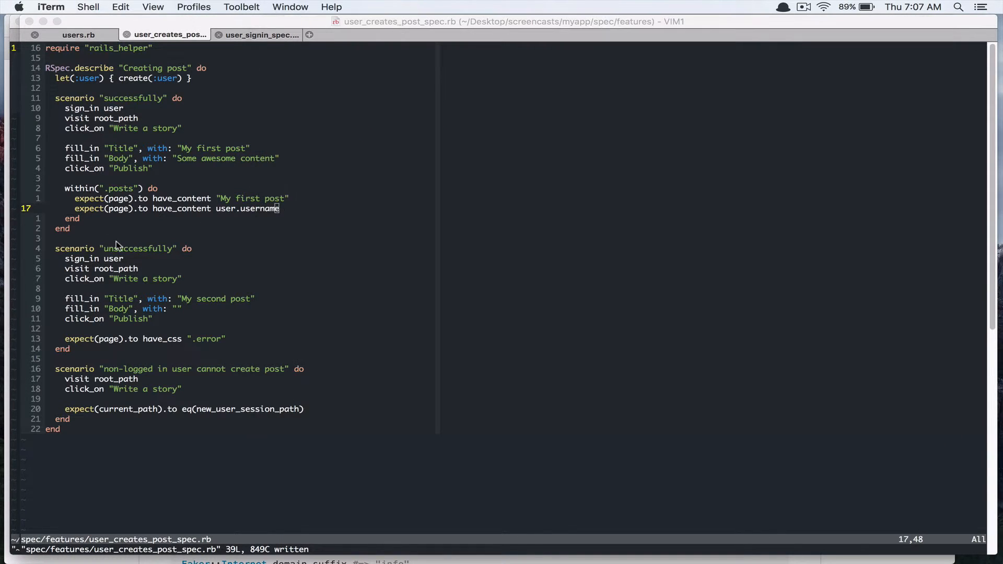
click(78, 34)
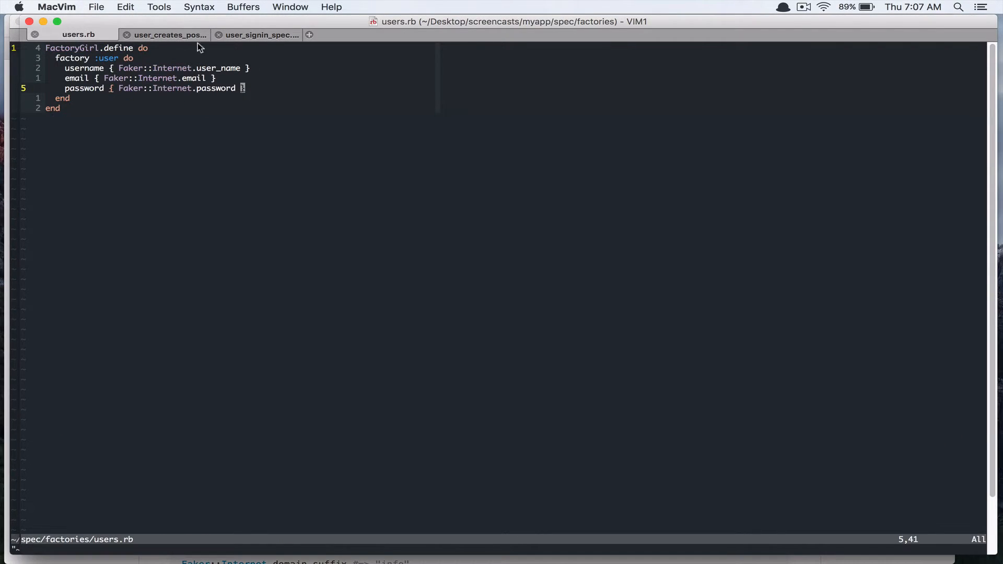
click(169, 34)
click(78, 35)
click(168, 35)
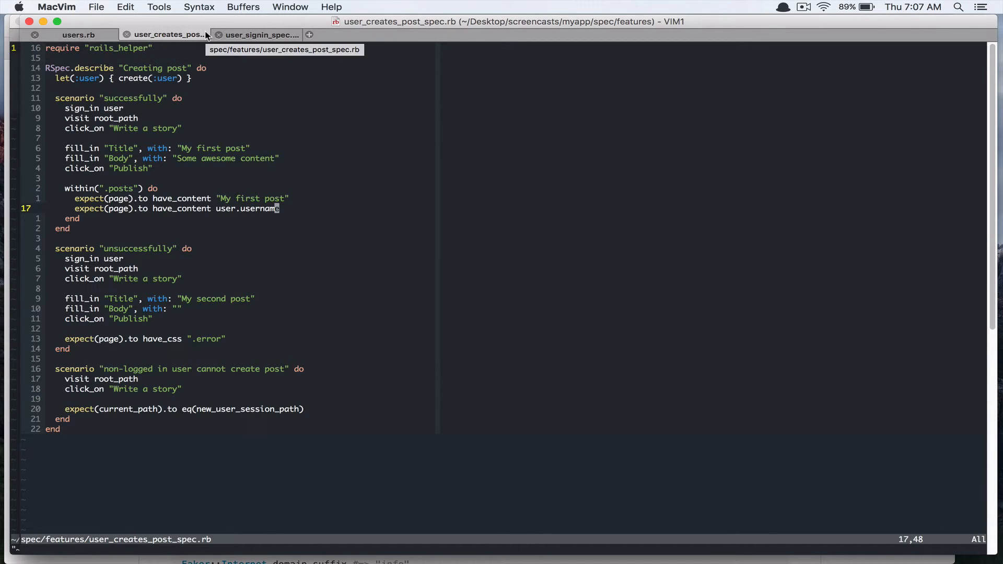
text(:e )
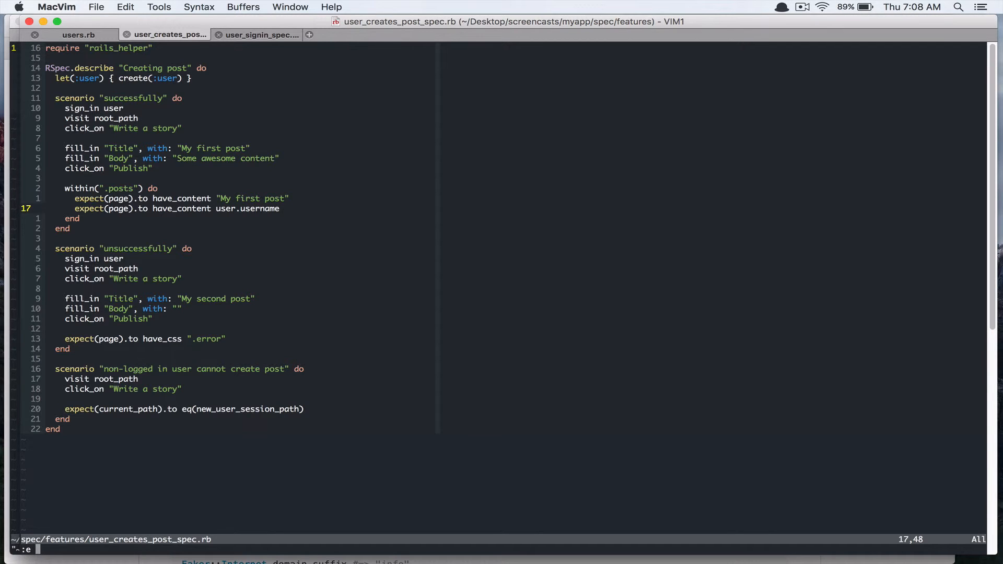
text(Gem)
Add gem 'launchy', '~> 2.4.3' below faker in the Gemfile test group and save
key(Tab)
key(Return)
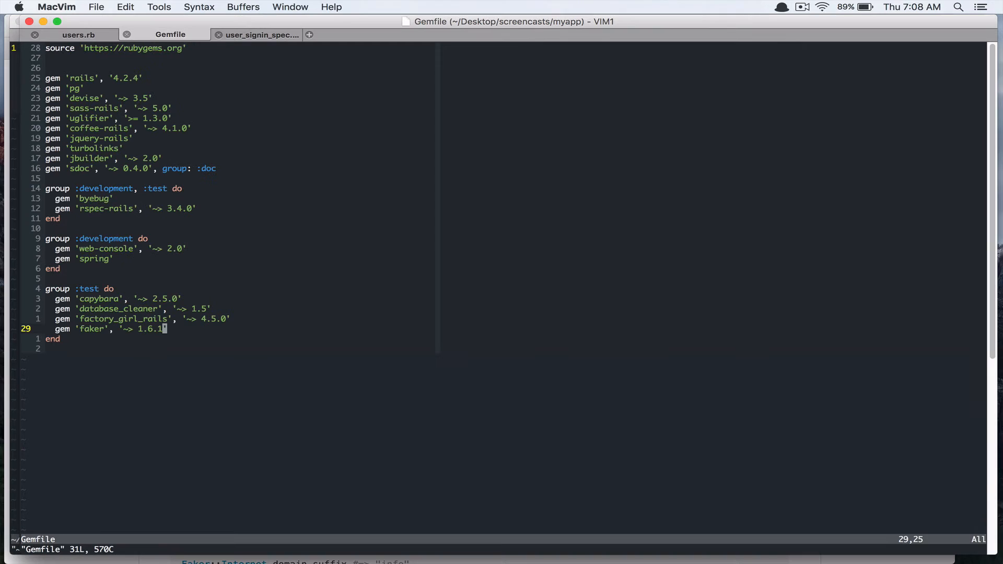
key(G)
key(k)
key(k)
key(o)
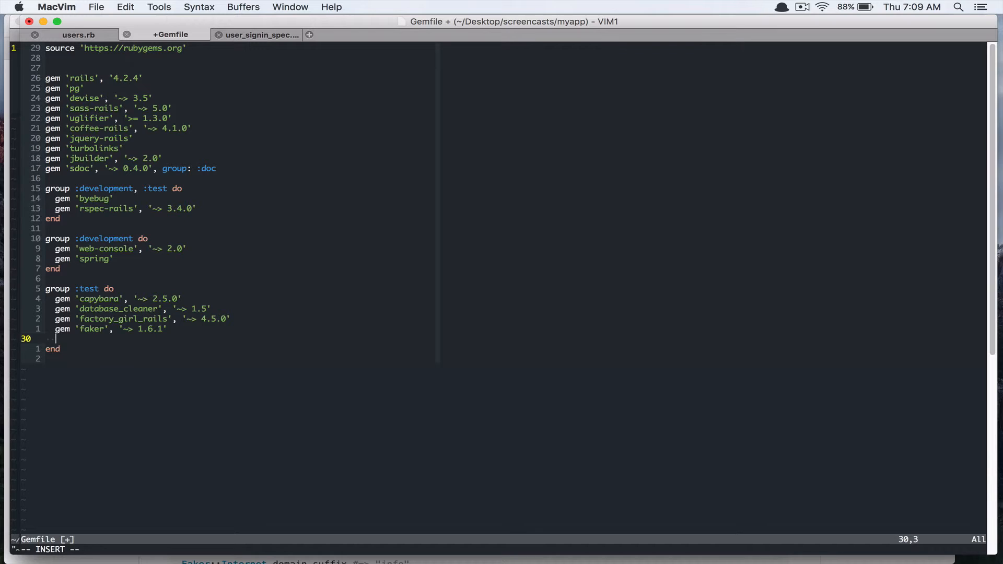
text(gem ')
text(laun)
text(chy', ')
text(~> 2)
text(.4.)
text(3')
key(Escape)
text(:w)
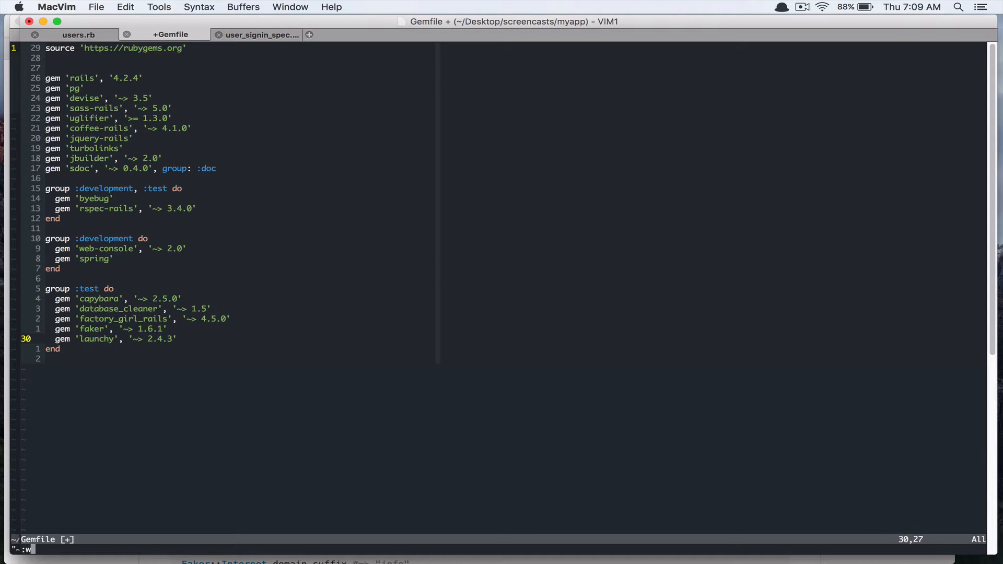
key(Return)
key(super+Tab)
Run bundle to install launchy 2.4.3 and factory_girl_rails, then return to the Gemfile
key(ctrl+l)
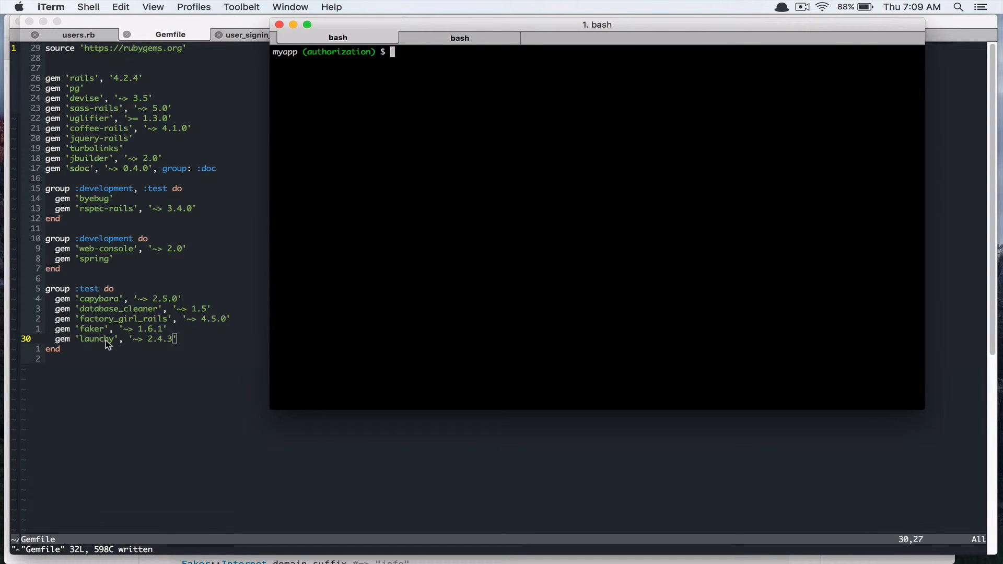
text(bundle)
key(Return)
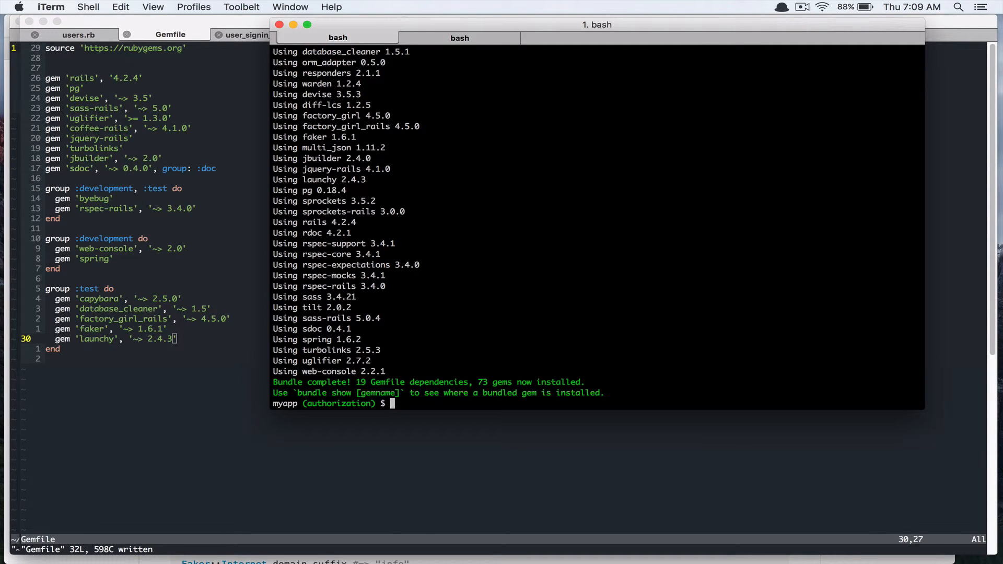
key(super+Tab)
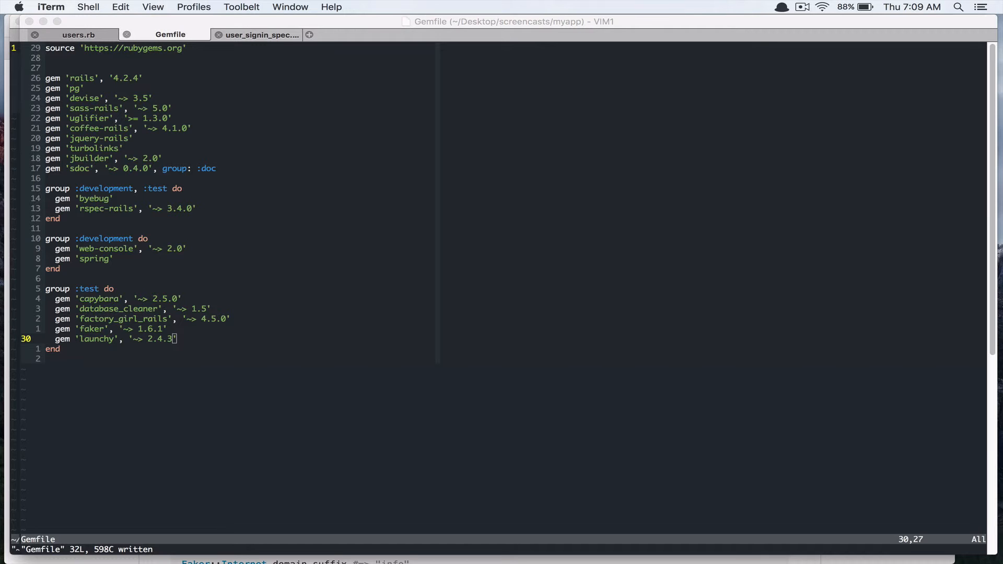
Select the save_and_open_page method name in the launchy README's Capybara Testing section
key(super+Tab)
key(super+Tab)
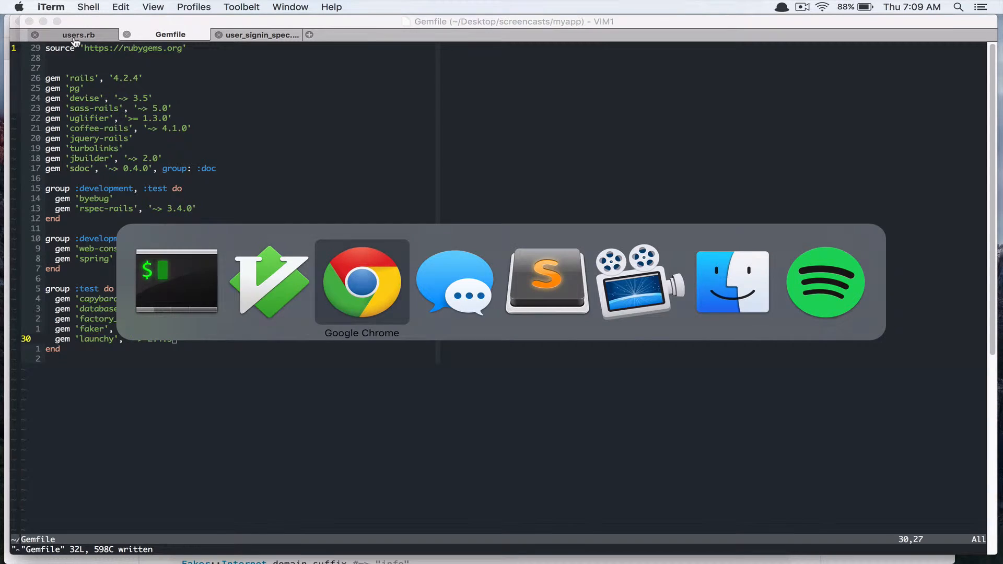
click(517, 29)
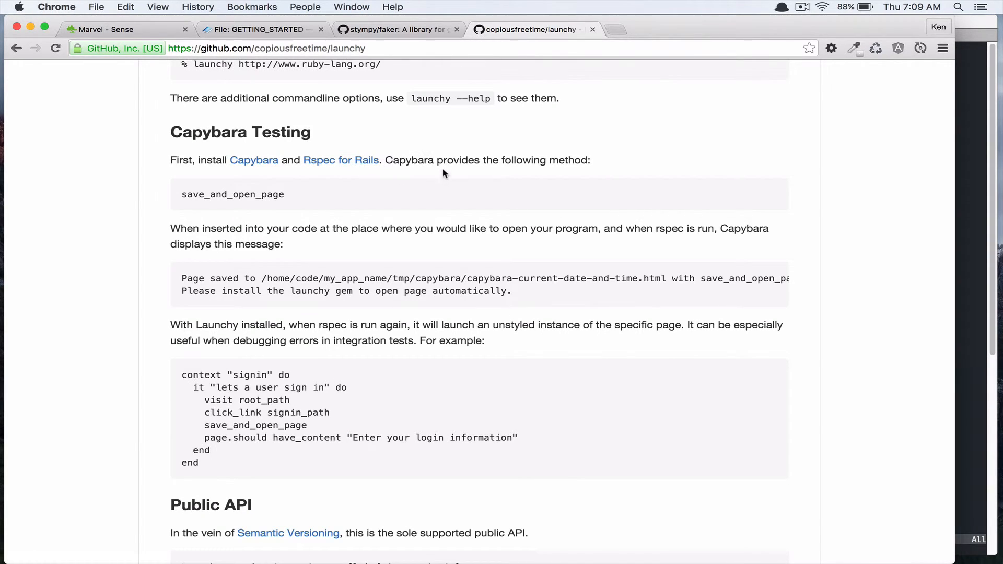
drag(298, 197, 180, 194)
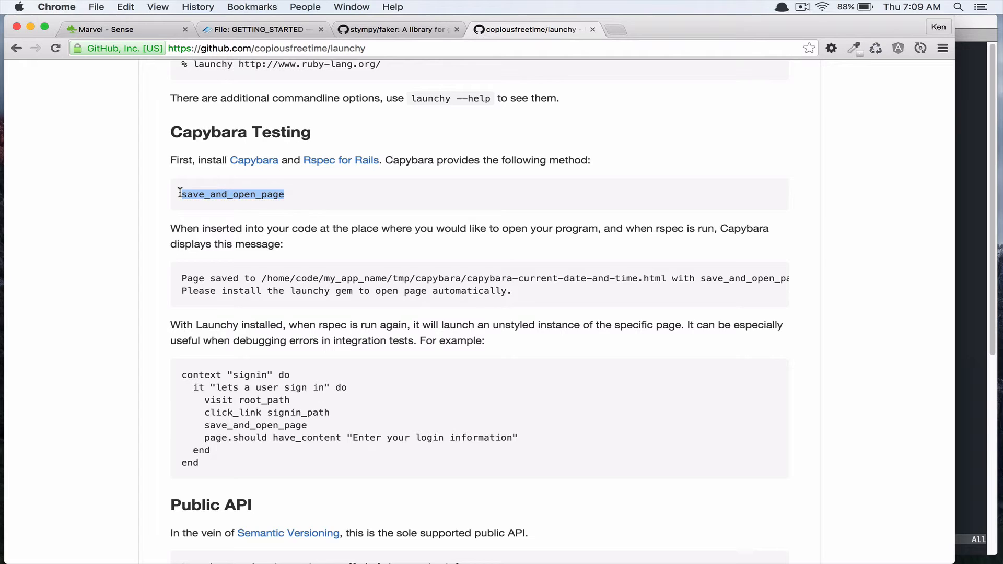
key(super+Tab)
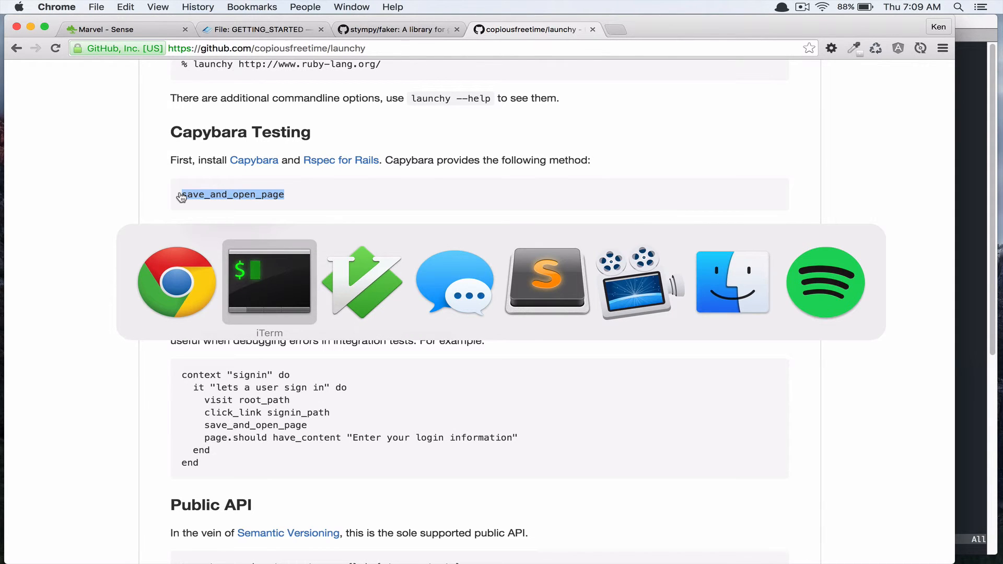
key(super+Tab)
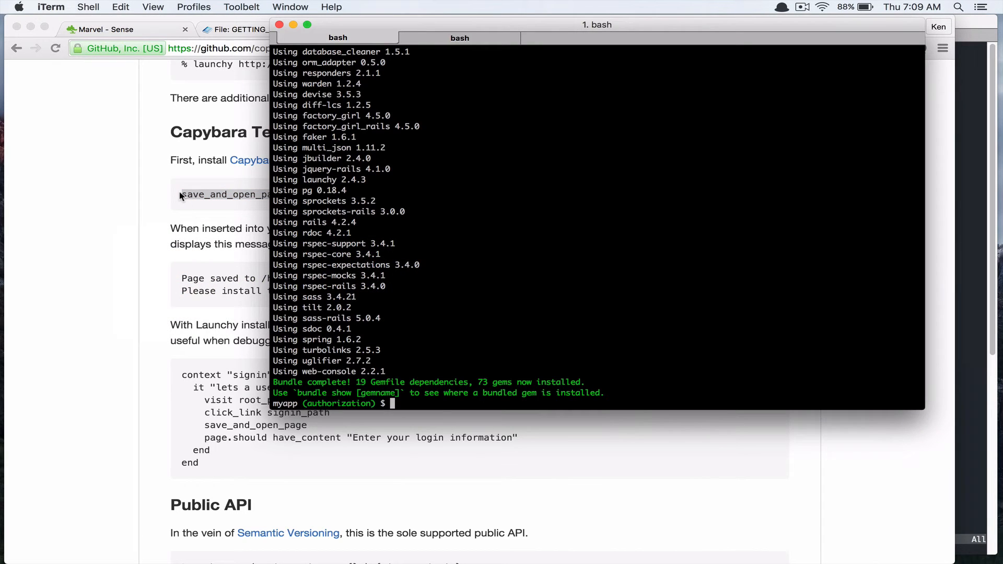
key(super+Tab)
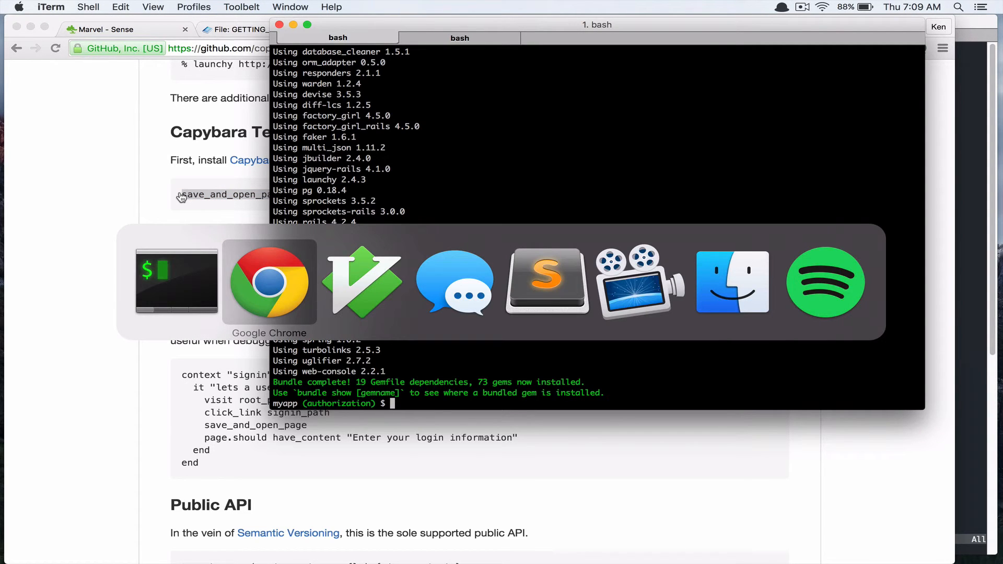
key(super+shift+Tab)
Close the Gemfile and open spec/features/user_creates_post_spec.rb via :e with path completion
key(super+Tab)
key(super+Tab)
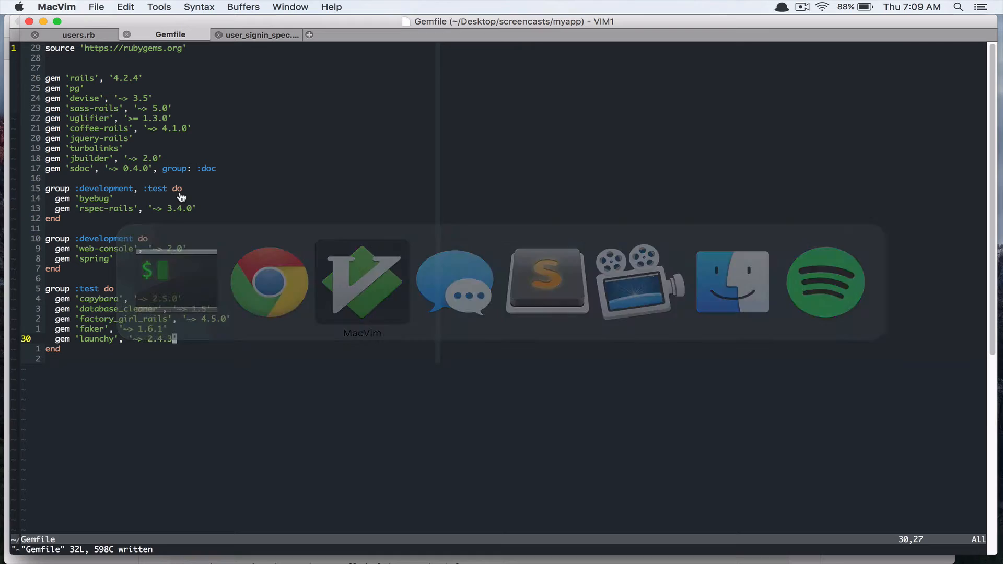
key(:bd)
key(Return)
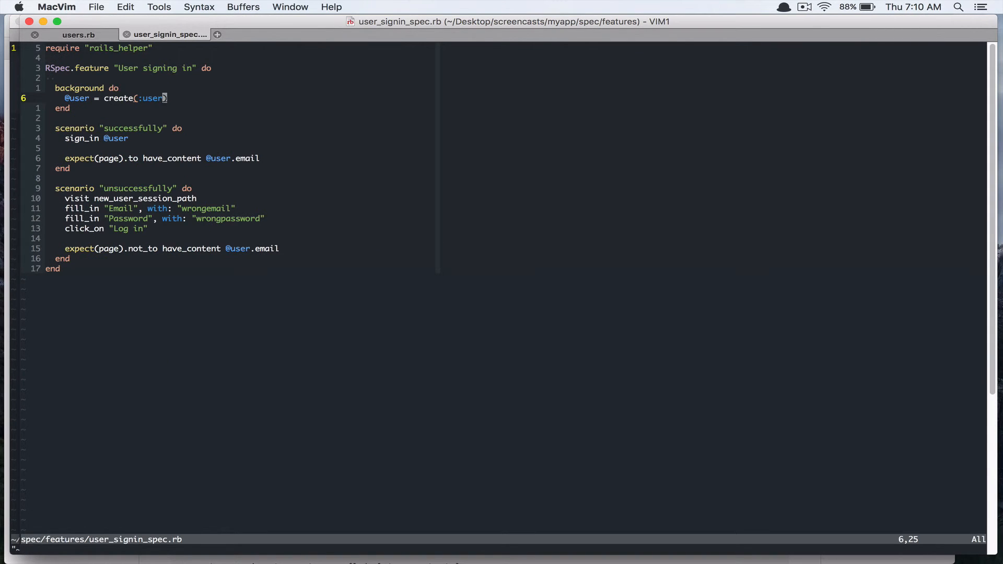
text(:e)
text( spec/f)
key(Tab)
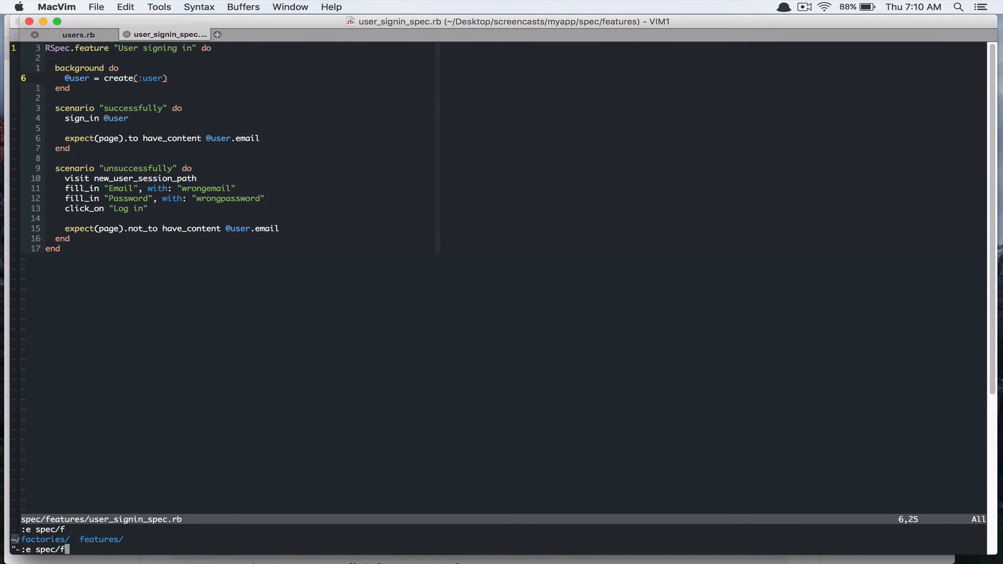
key(Tab)
text(us)
key(Tab)
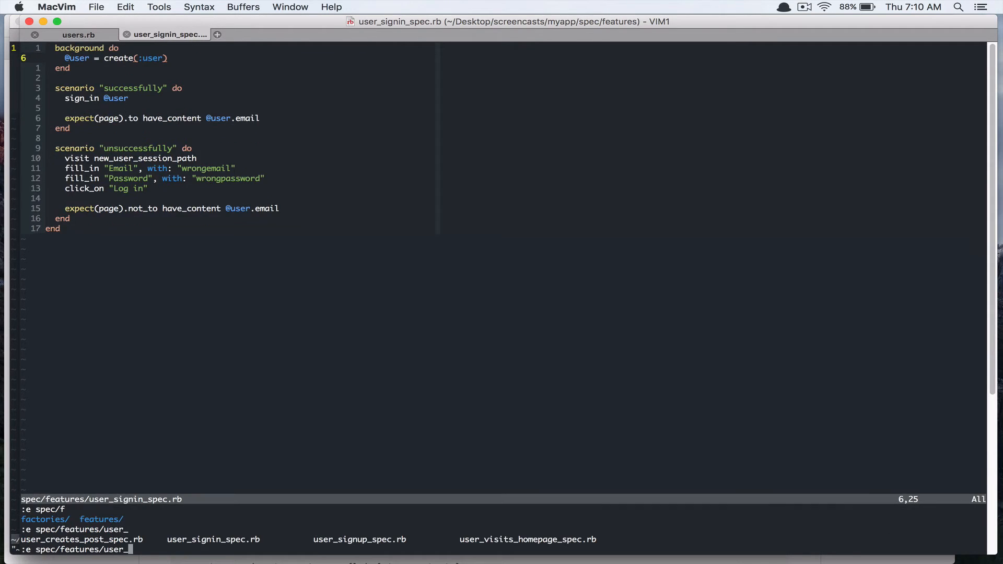
key(Tab)
key(Return)
Start a new indented line right after the click_on "Publish" step
key(j)
key(k)
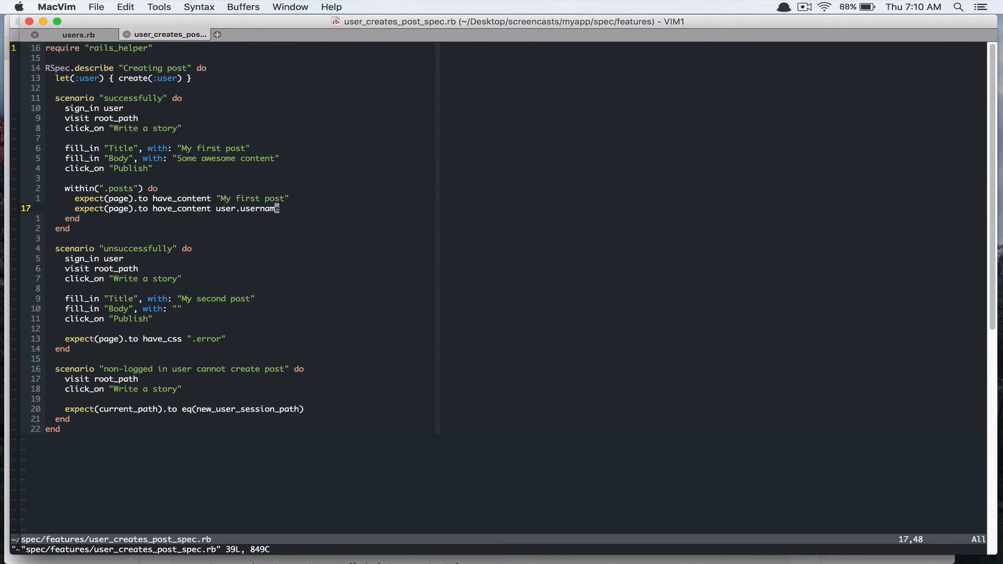
key(k)
key(k)
key(k)
key(k)
key(k)
key(j)
key(j)
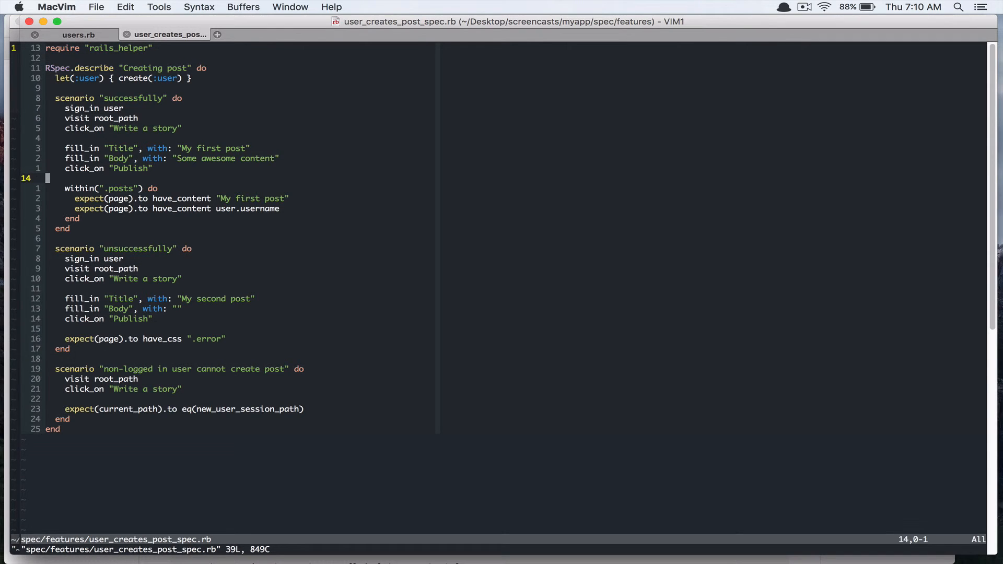
key(k)
key(j)
key(k)
key(j)
key(j)
key(k)
key(O)
Add a save_and_open_page call after click_on "Publish" in the successful scenario
key(Return)
text(v)
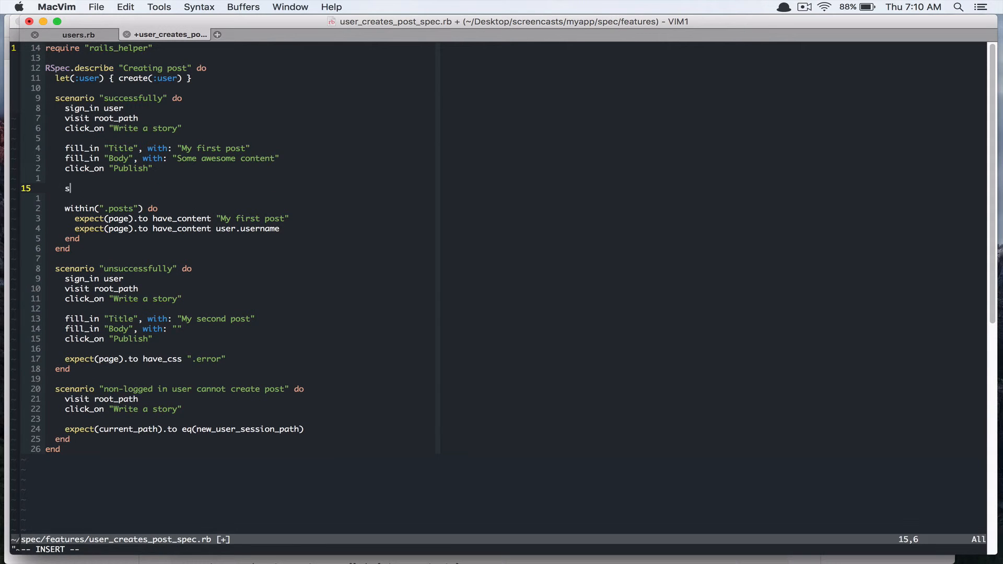
key(BackSpace)
text(<D-v>)
key(BackSpace)
key(BackSpace)
key(BackSpace)
key(BackSpace)
key(BackSpace)
key(super+Tab)
key(super+Tab)
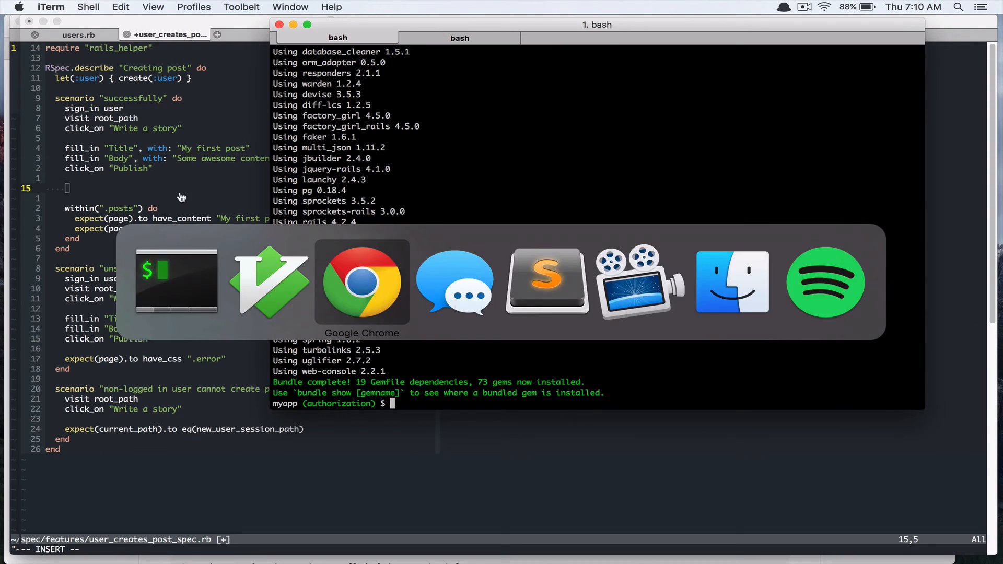
key(Tab)
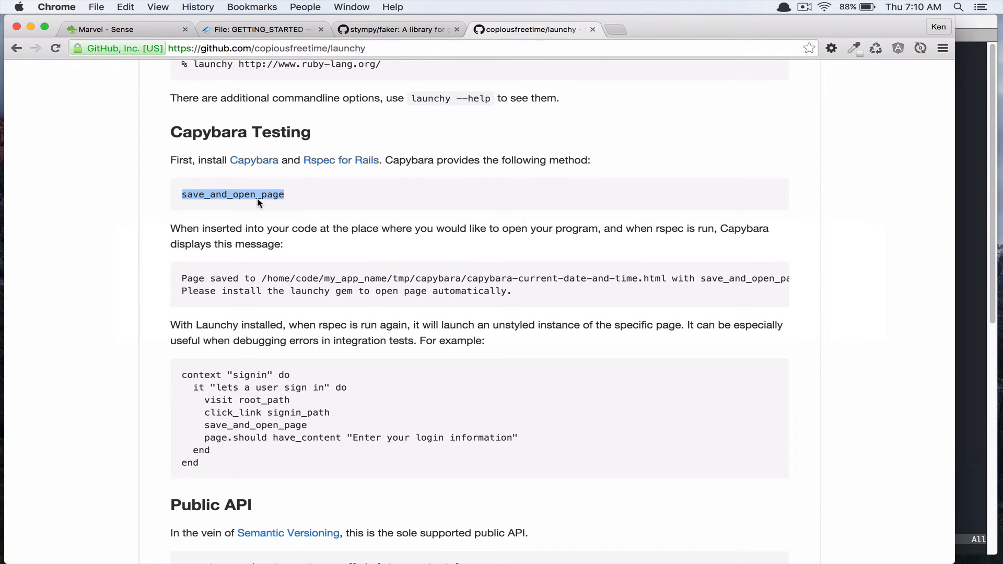
key(super+Tab)
key(super+Tab)
key(Tab)
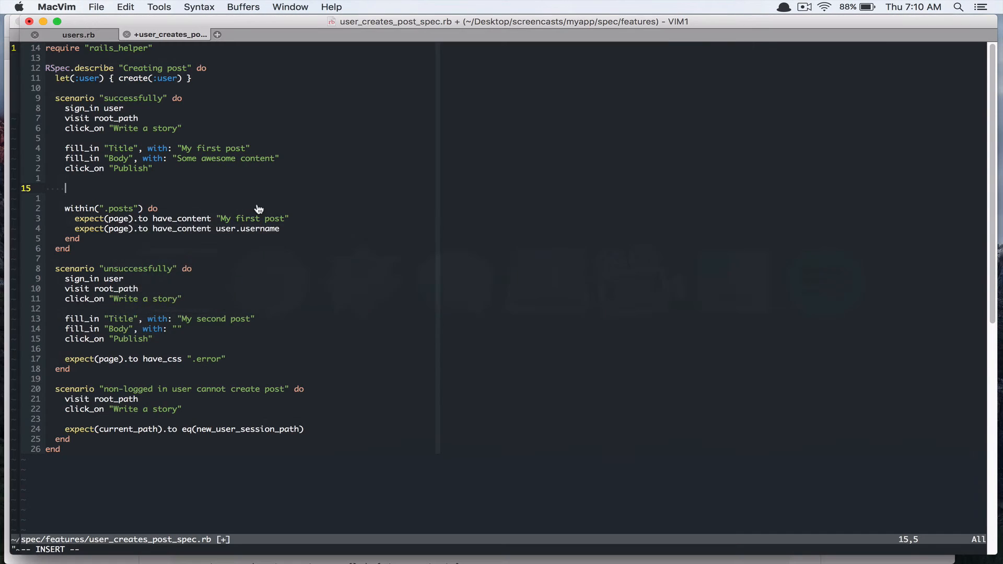
text(save_and)
text(_open_p)
text(age)
key(Escape)
Save the spec and run rspec spec/features/user_creates_post_spec.rb so the captured page opens in Chrome
key(:w)
key(Return)
key(super+Tab)
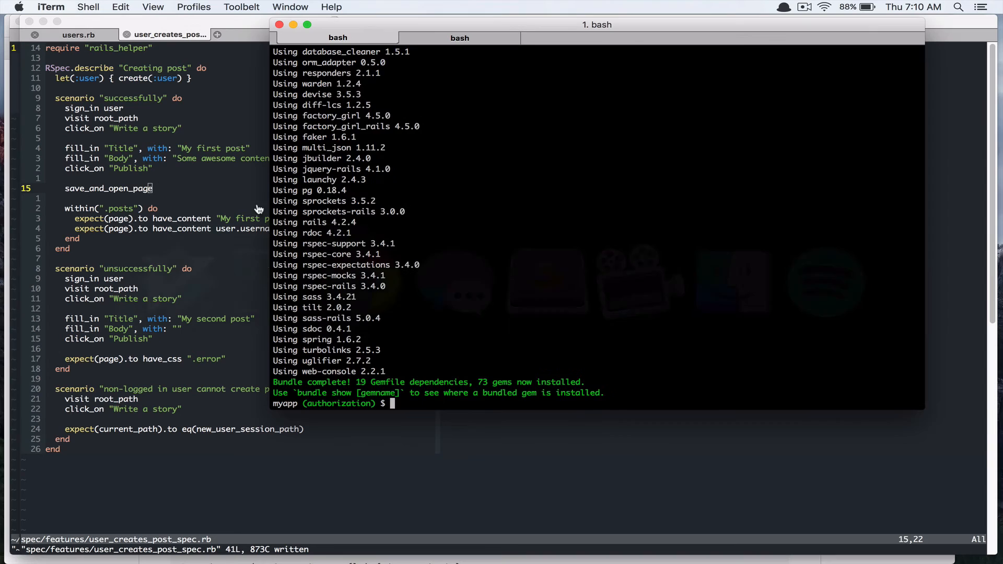
key(ctrl+l)
text(rspec )
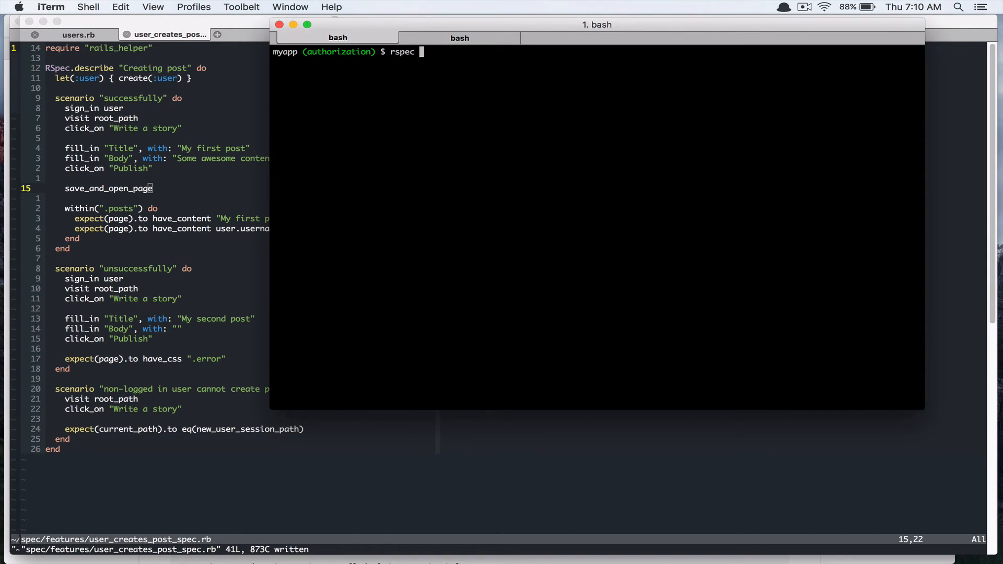
text(spec/features/us)
text(er_c)
key(Tab)
key(Return)
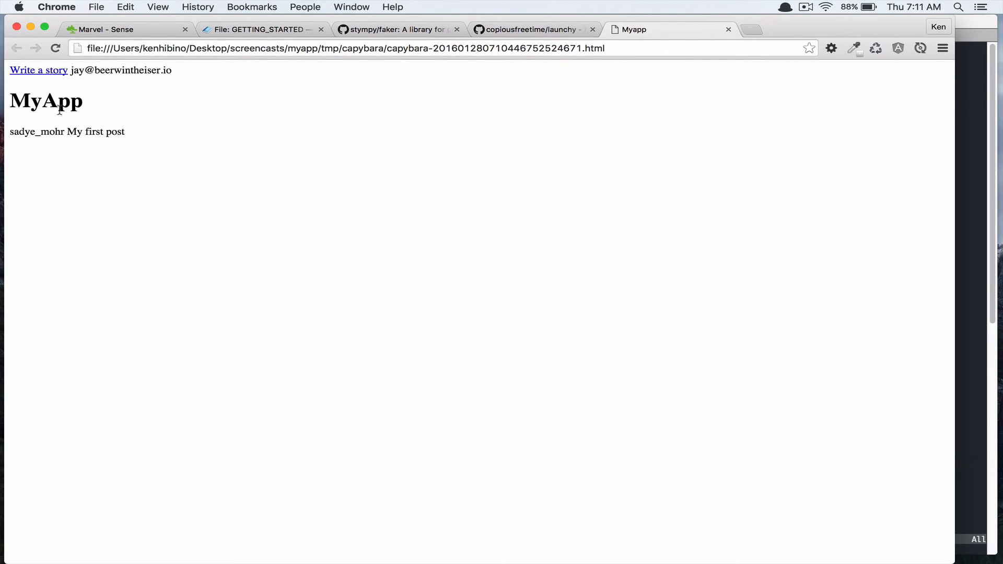
Delete the save_and_open_page debug line and its blank line from the spec
key(super+Tab)
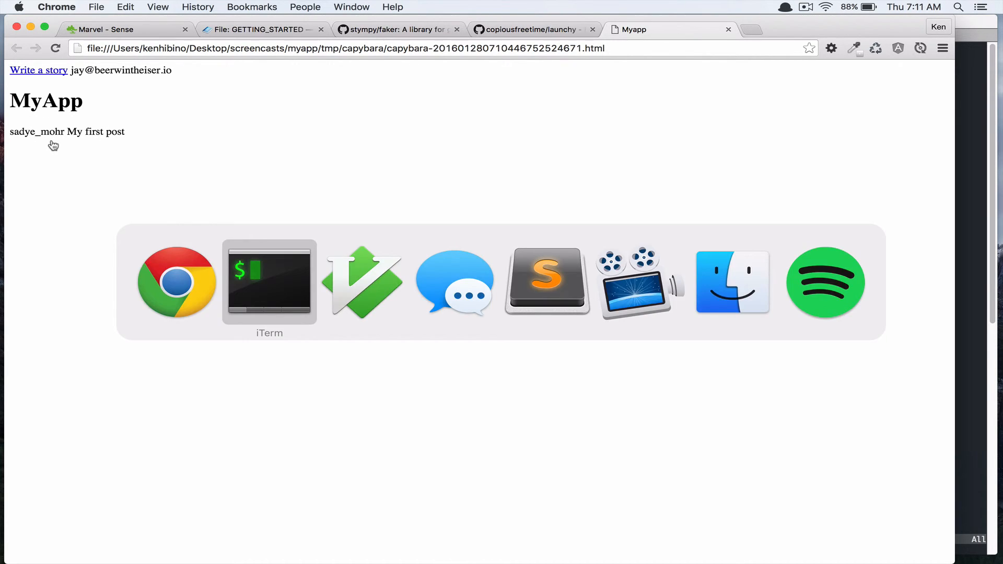
key(super+Tab)
key(Tab)
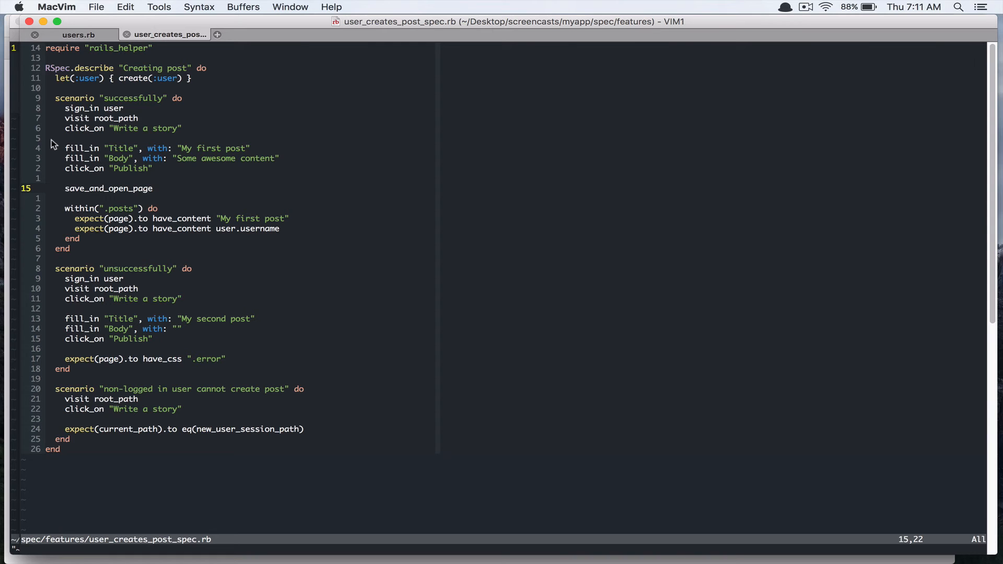
key(super+Tab)
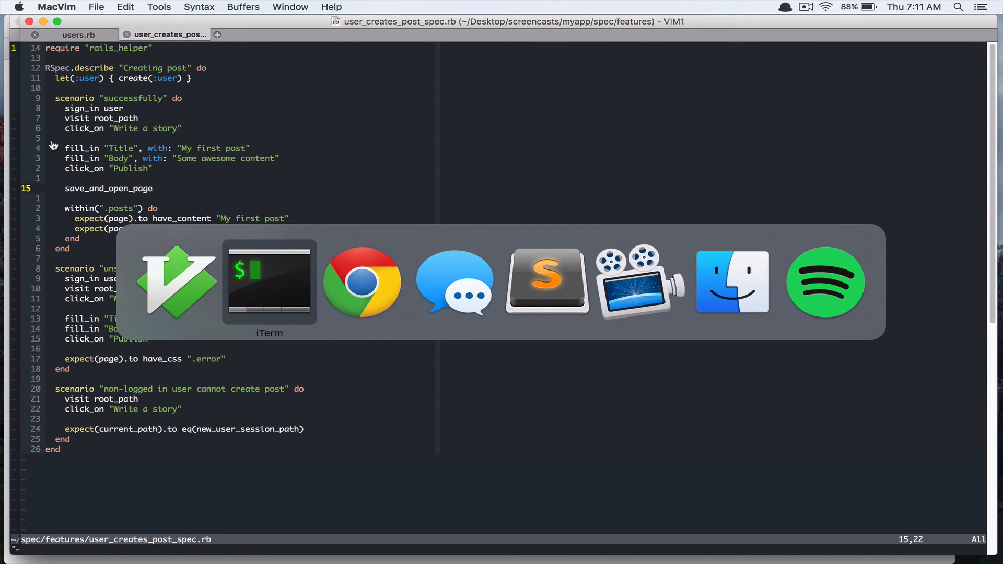
key(Escape)
key(d)
key(d)
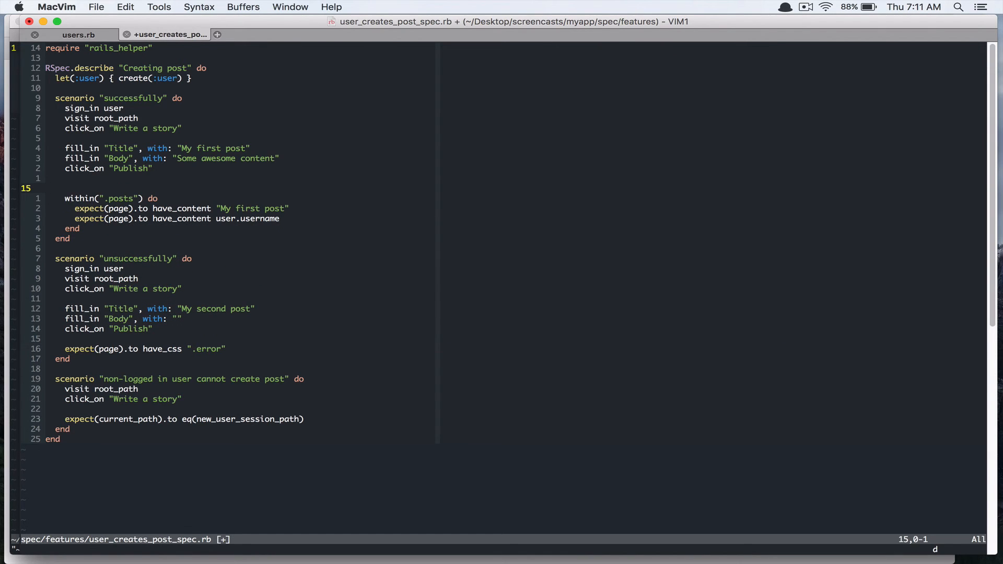
key(d)
key(d)
Save the cleaned spec and check git status in the terminal
key(:w)
key(Return)
key(super+Tab)
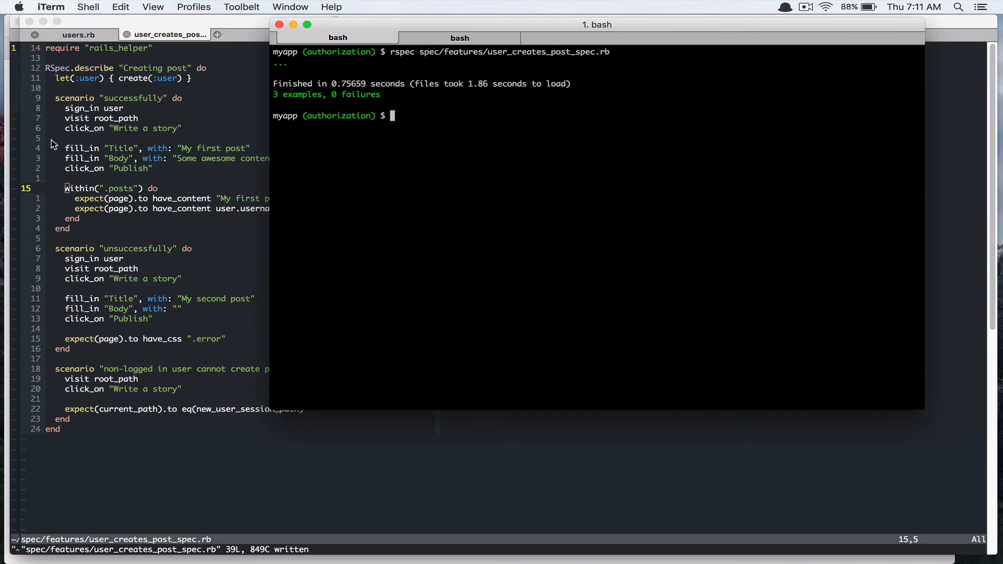
text(git s)
key(Return)
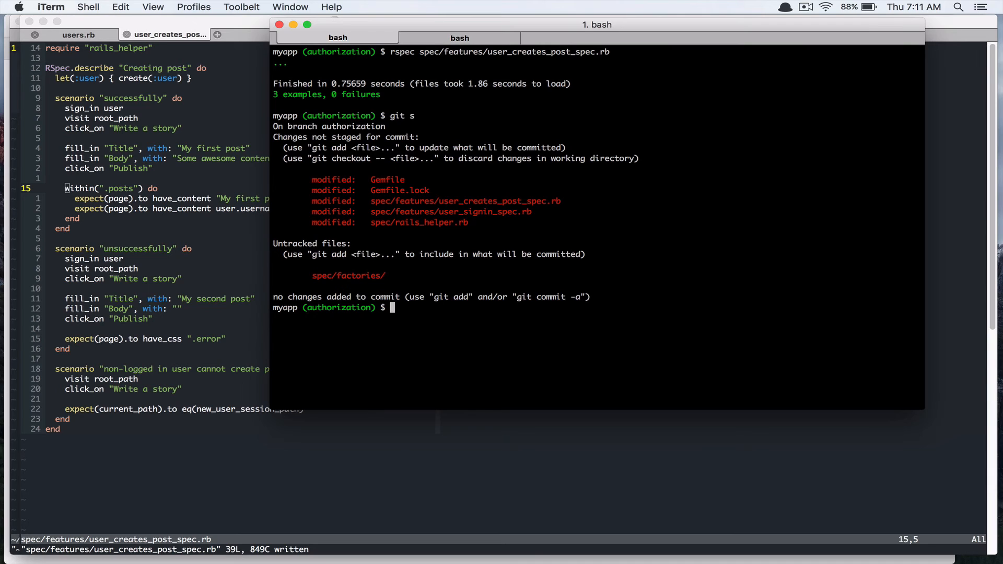
text(git add .)
Stage everything and commit as "Add FactoryGirl and Launchy to Gemfile", confirming a clean tree
key(Return)
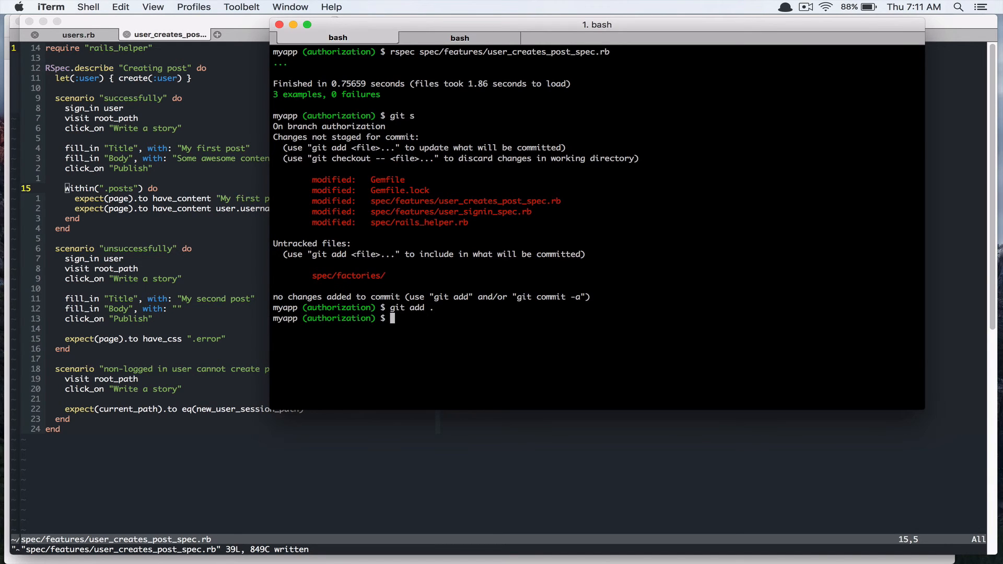
text(git commit -m ")
text(Add )
text(Factory)
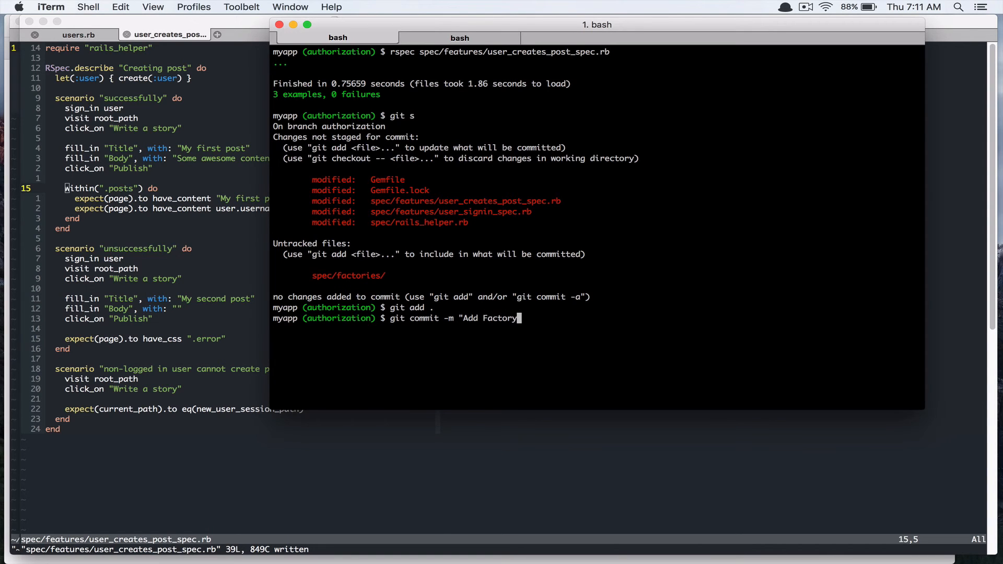
text(Girl and Launchy)
text(to )
text(Gemfile")
key(Return)
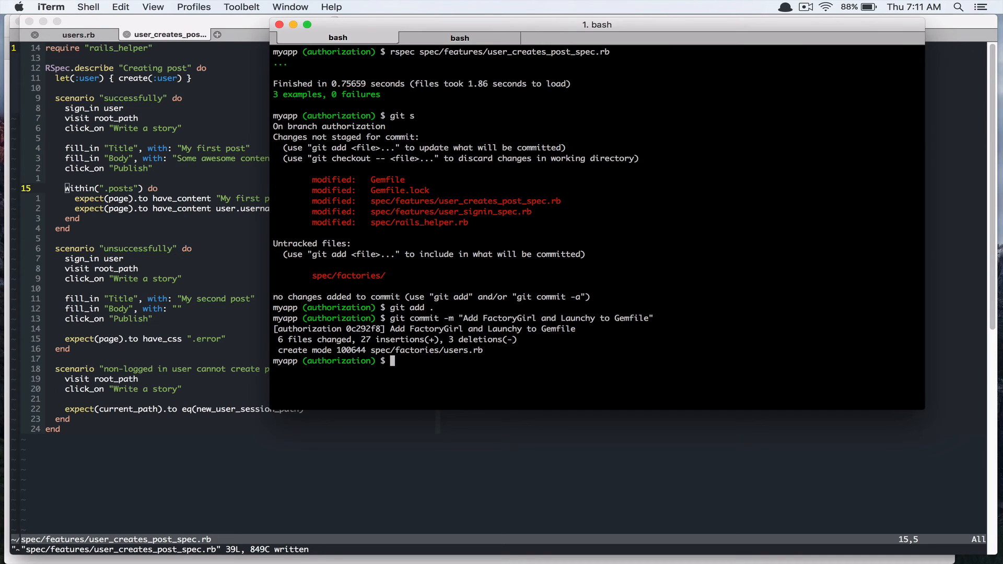
text(git s)
key(Return)
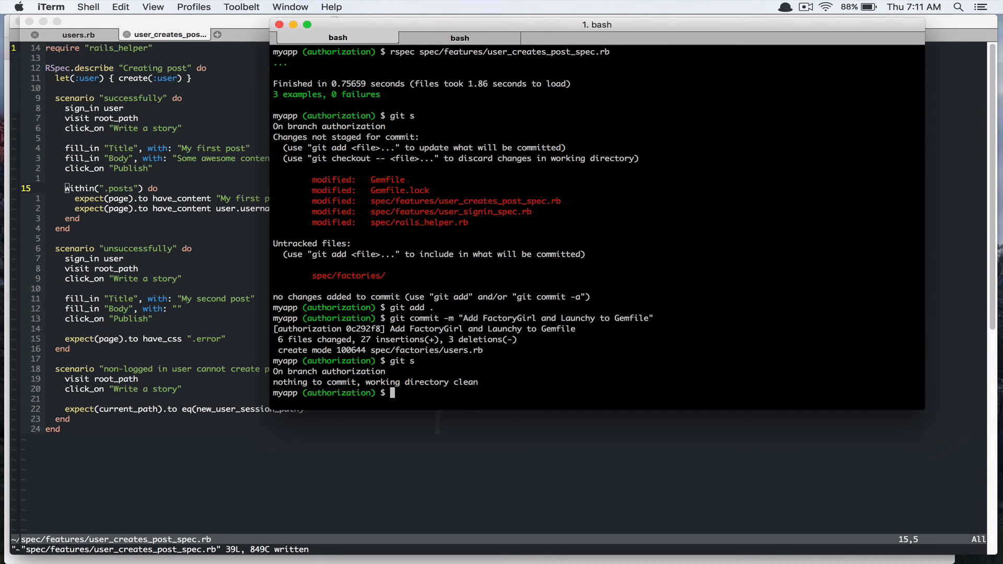
text(git co)
Check out master, merge the authorization branch, and run the full rspec suite
key(BackSpace)
key(BackSpace)
key(BackSpace)
key(BackSpace)
key(BackSpace)
text(git )
text(co master)
key(Return)
text(git merge )
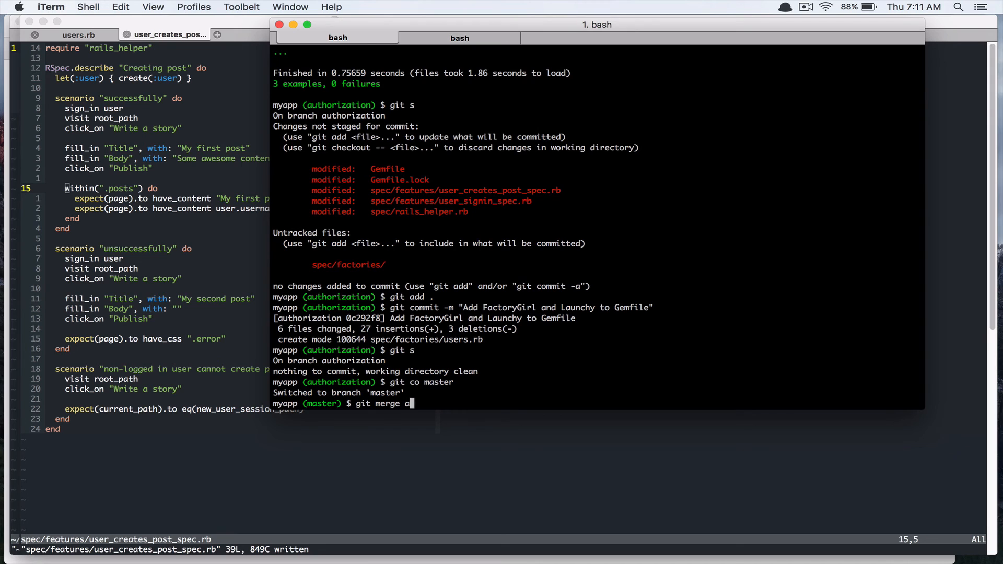
text(authori)
text(zation)
key(Return)
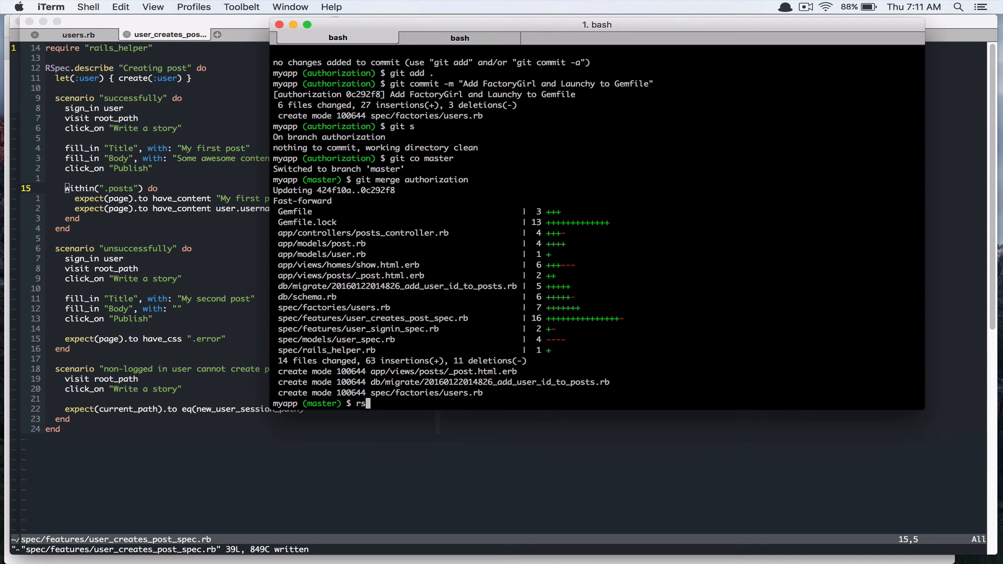
text(rspec)
key(Return)
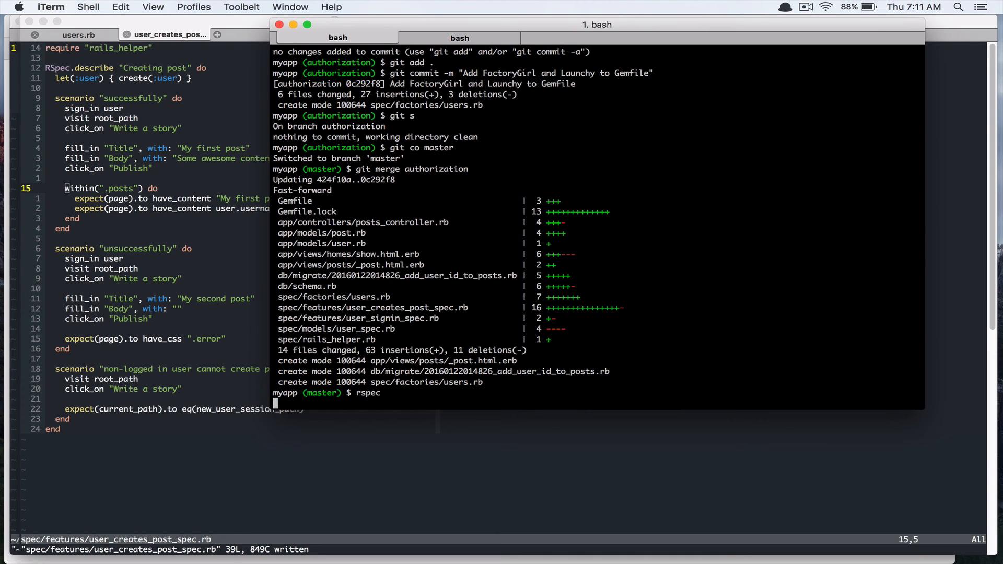